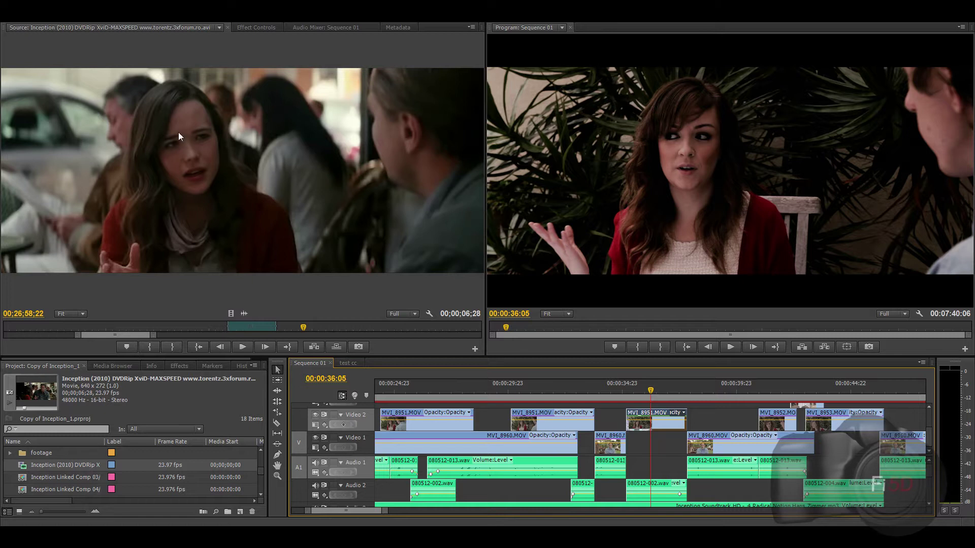
Switch to the Color Correction workspace and compare its program and source monitors.
left_click(175, 13)
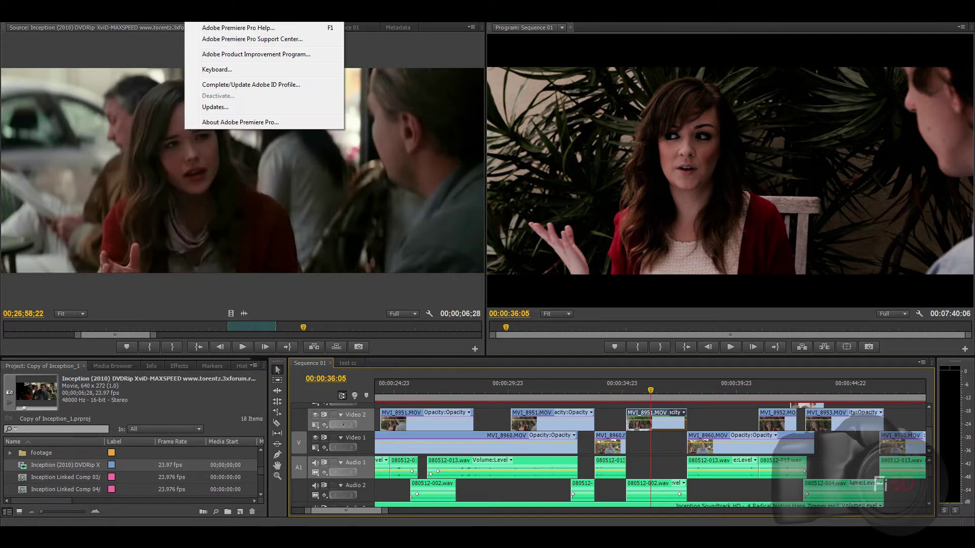
mouse_move(242, 32)
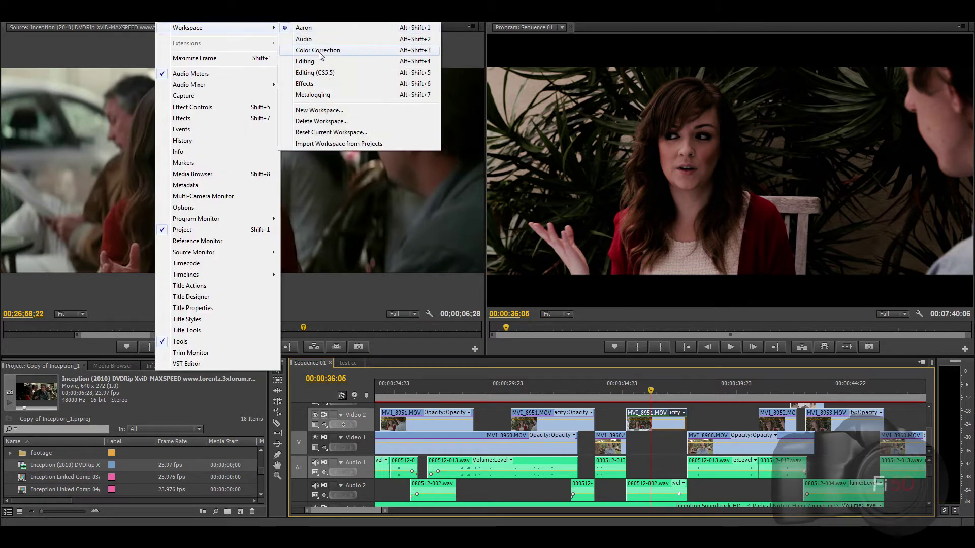
left_click(320, 50)
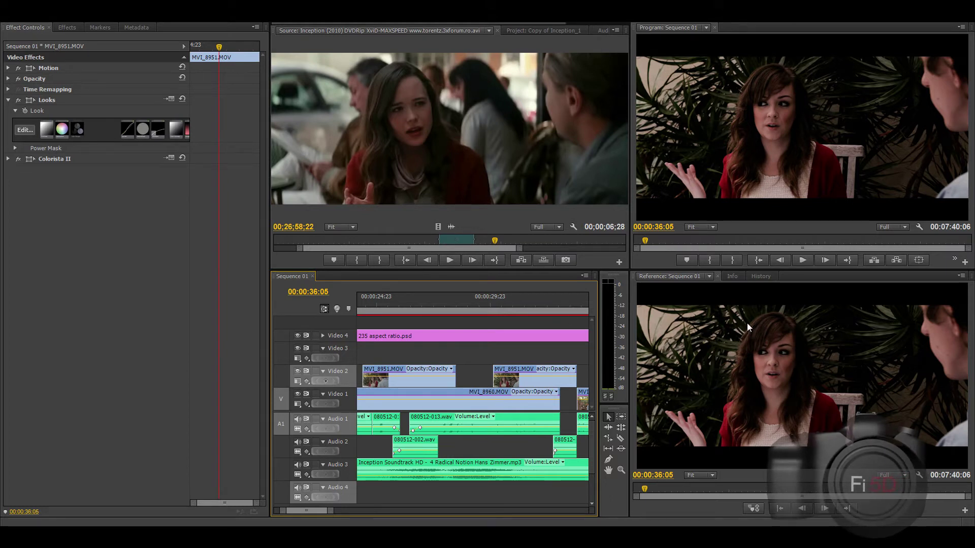
left_click(659, 263)
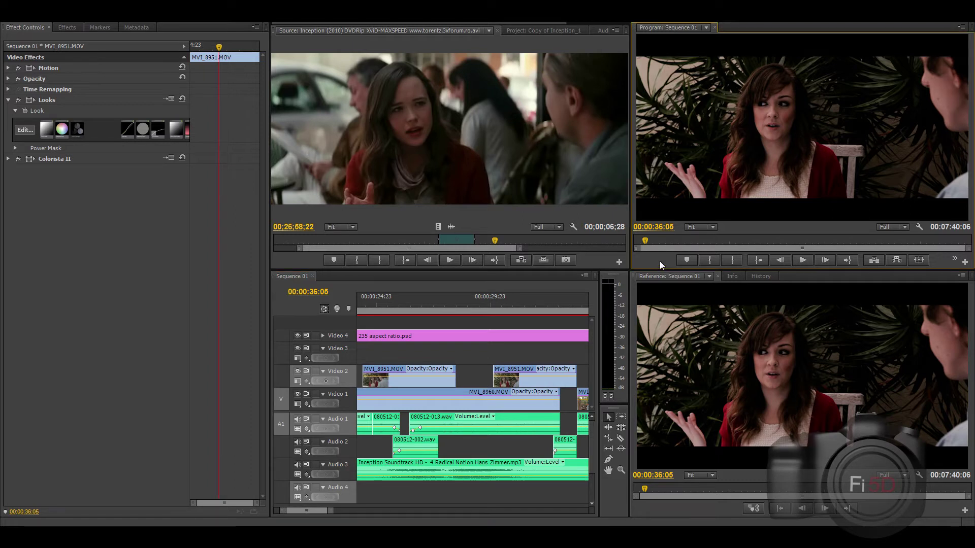
left_click(393, 123)
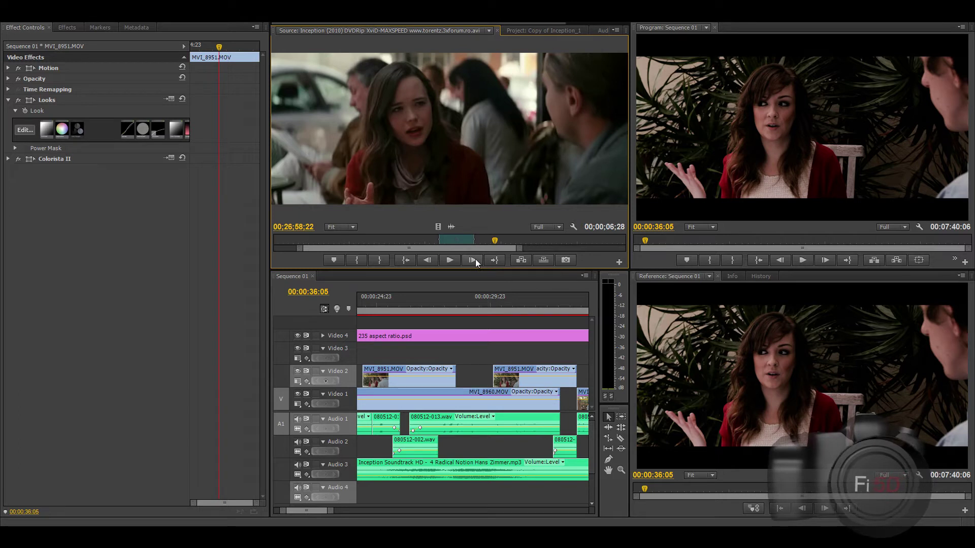
Check the Reference monitor's display options and scrub it to the frame at 00:01:11:14.
left_click(649, 256)
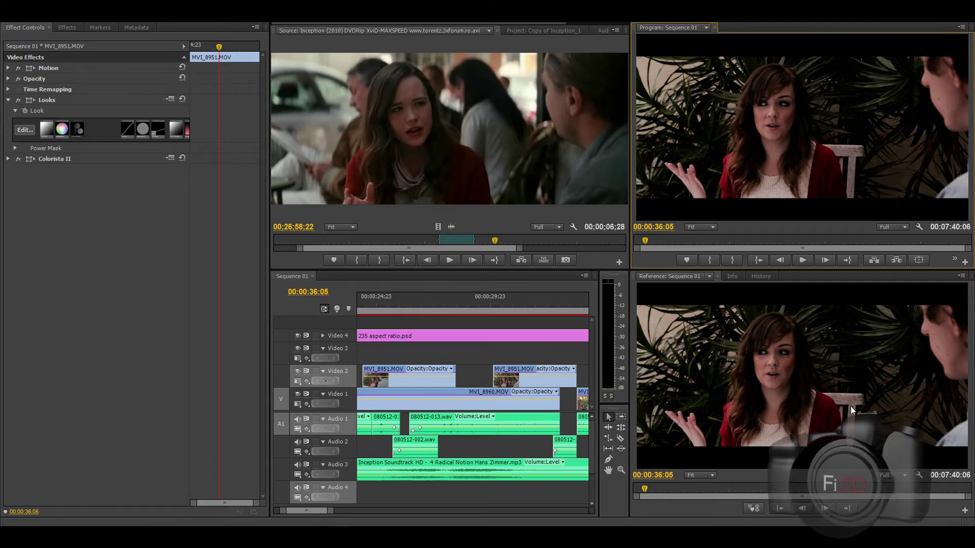
right_click(916, 362)
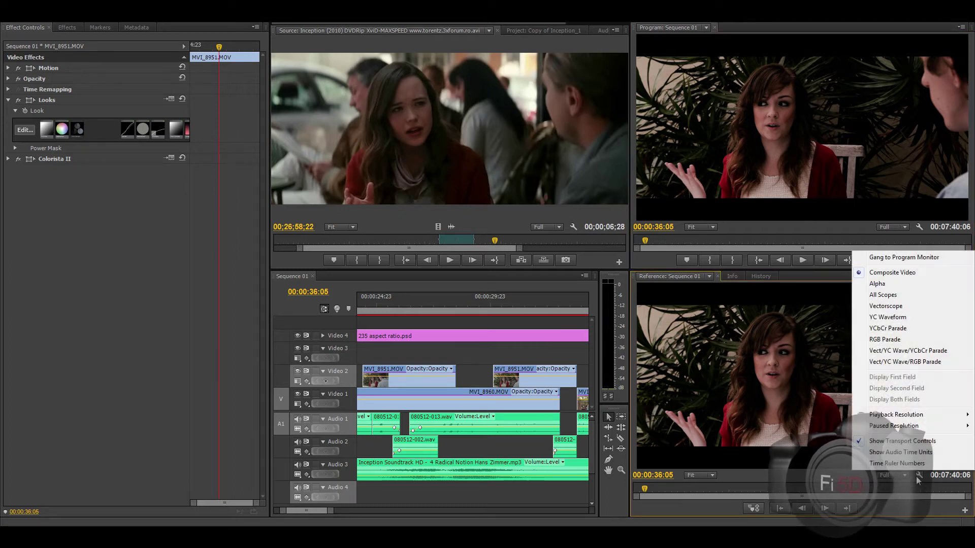
left_click(721, 505)
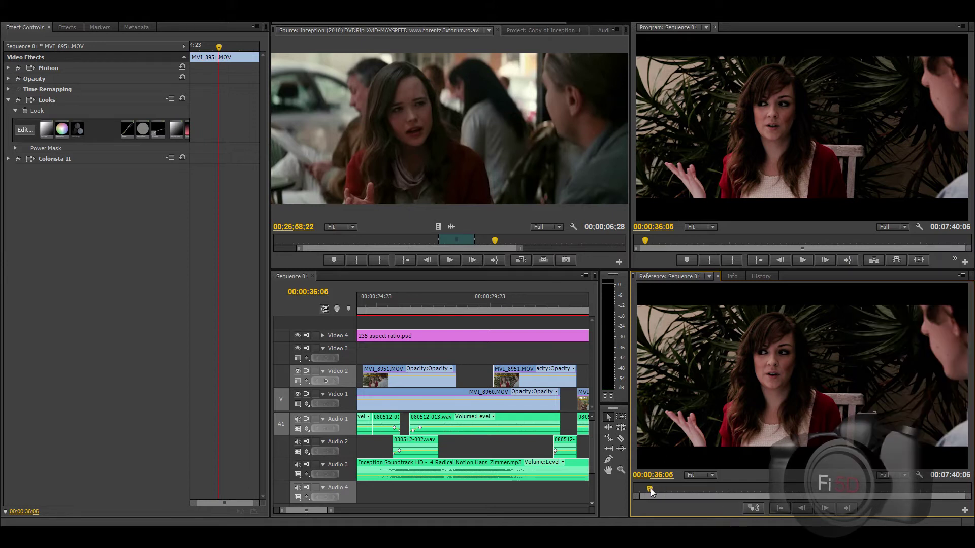
left_click_drag(654, 488, 657, 489)
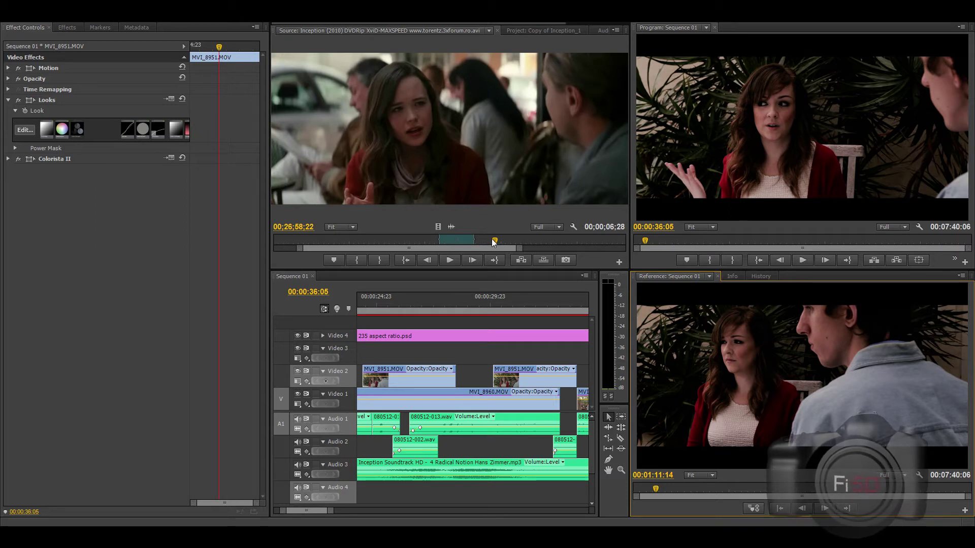
Switch back to the custom workspace listed above Audio.
left_click(511, 215)
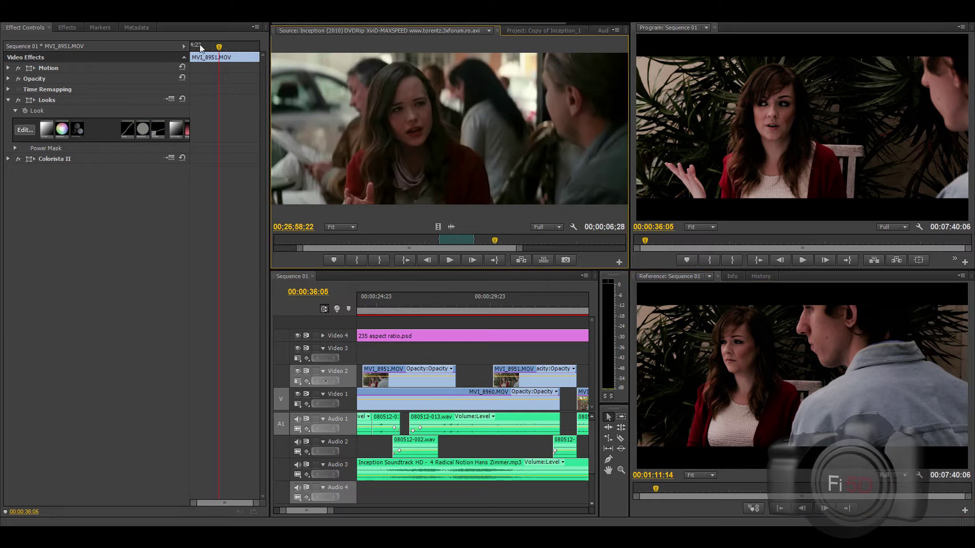
left_click(165, 15)
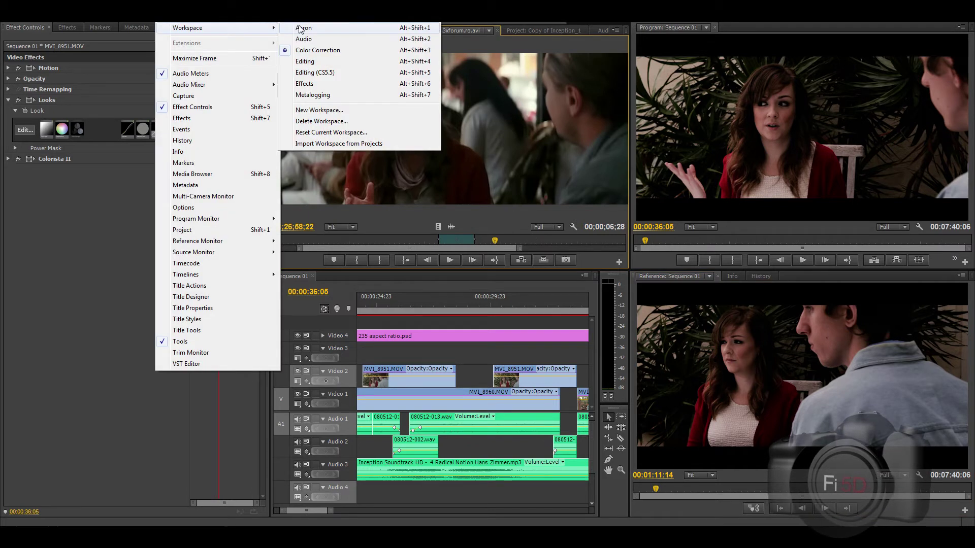
left_click(302, 28)
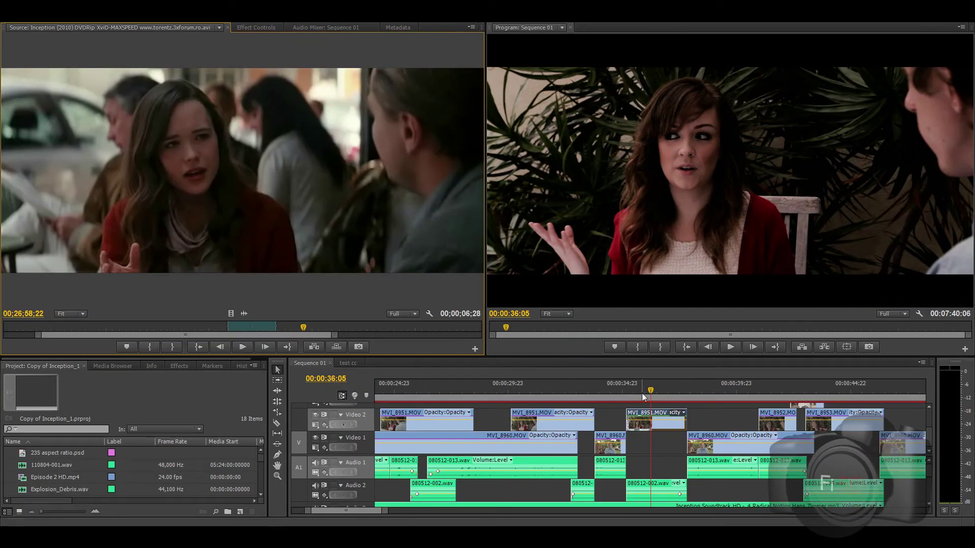
Load the MVI_8951.MOV clip at the playhead on Video 2 into the Source monitor to view its ungraded footage.
left_click(662, 440)
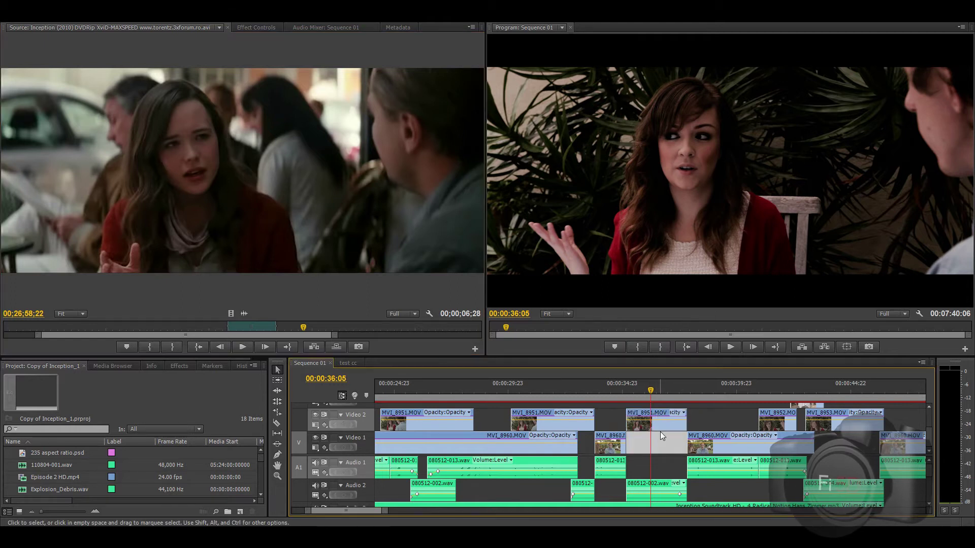
left_click(658, 425)
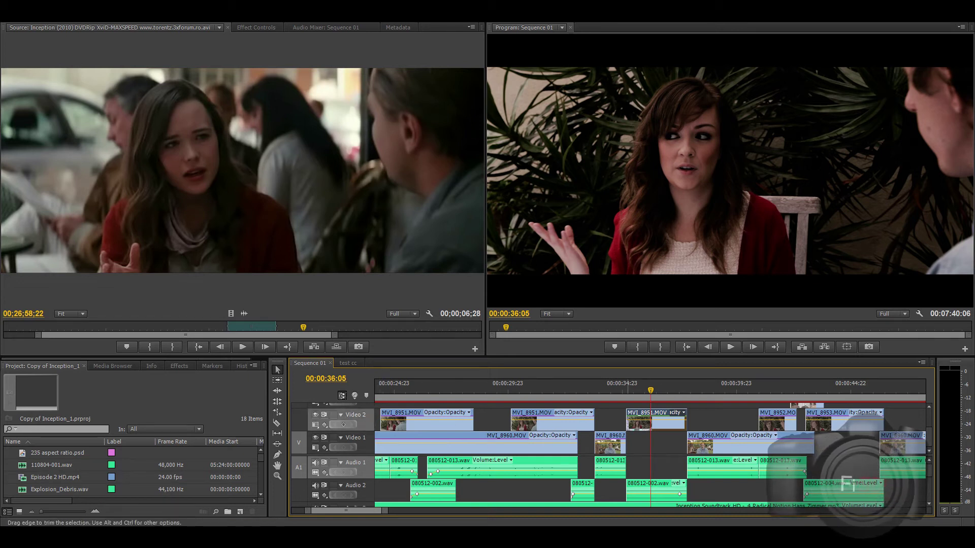
double_click(654, 425)
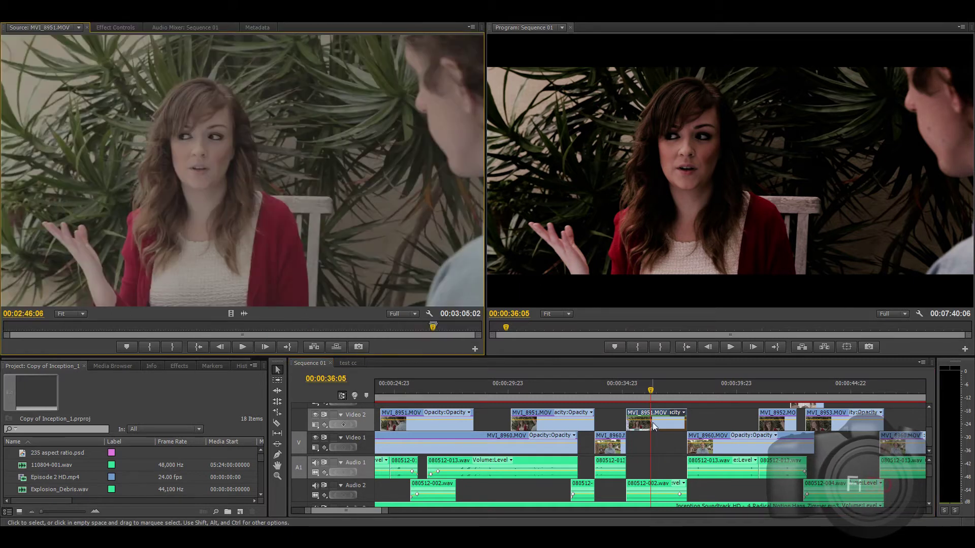
Examine the overall clip layout of Sequence 01 and the edits around the playhead at 00:00:36:05.
left_click(650, 389)
key("minus")
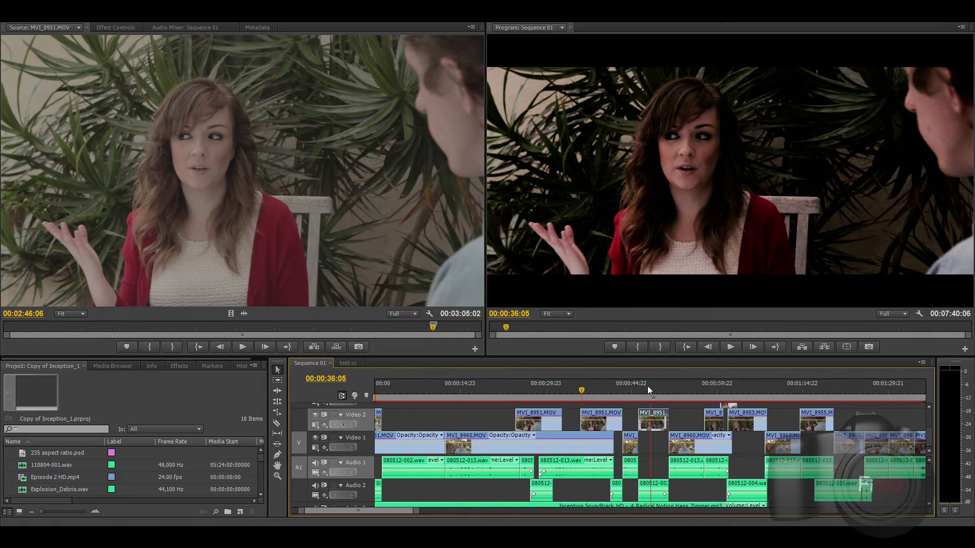
key("minus")
key("minus")
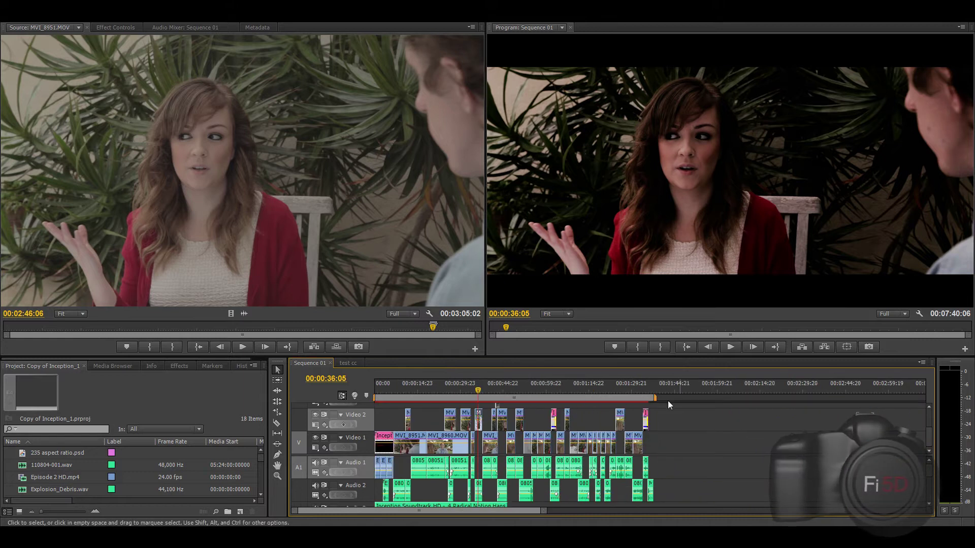
key("equal")
key("equal")
key("equal")
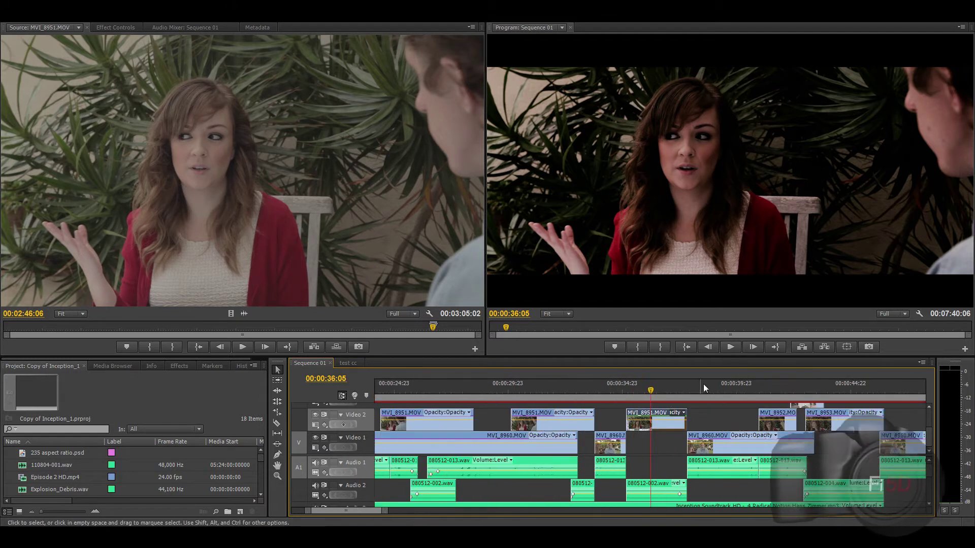
key("equal")
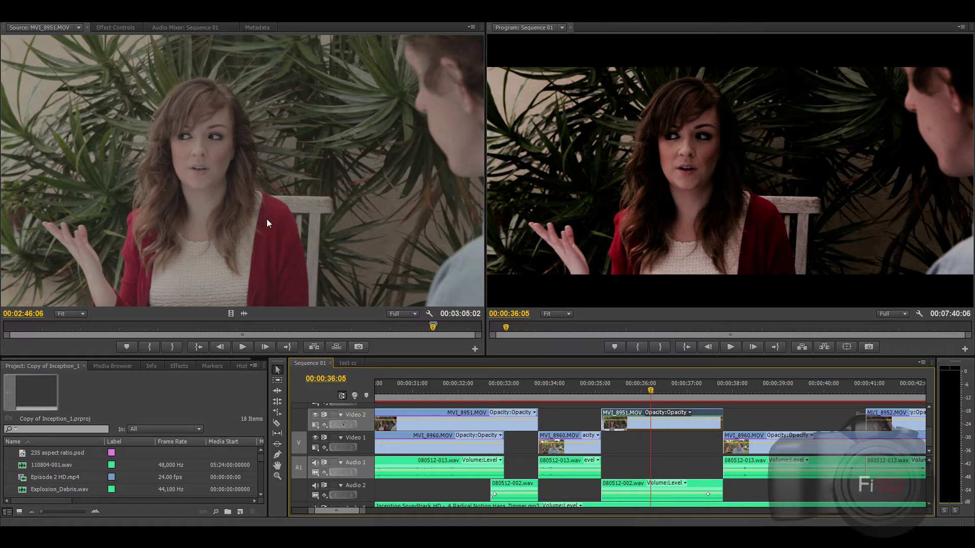
In the test cc sequence, find the Magic Bullet Looks effect by searching "look" and apply it to MVI_8951.MOV.
left_click(352, 363)
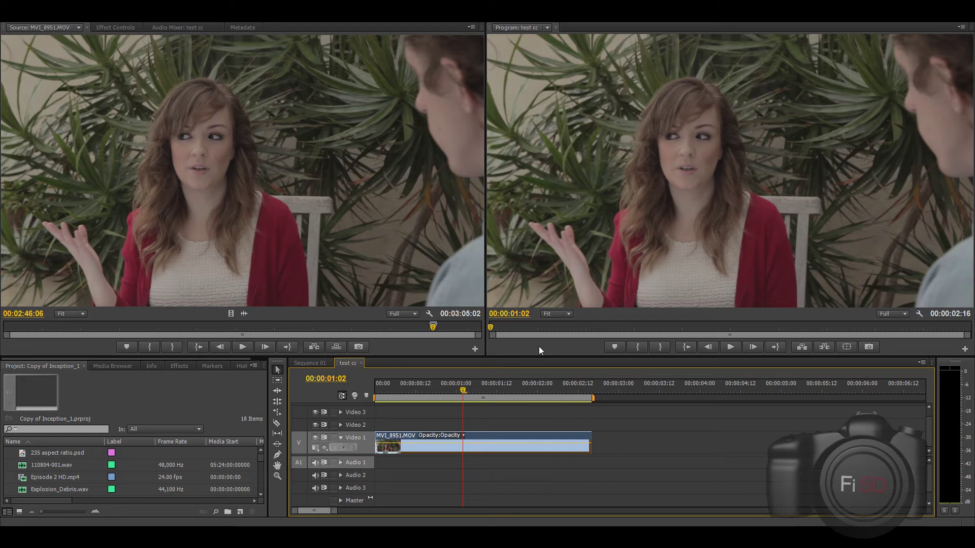
left_click(126, 28)
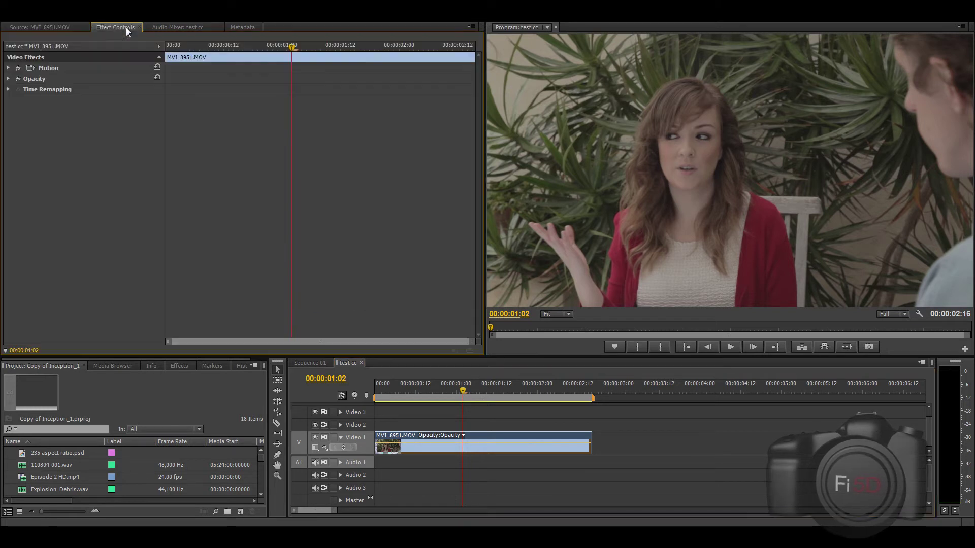
left_click(181, 365)
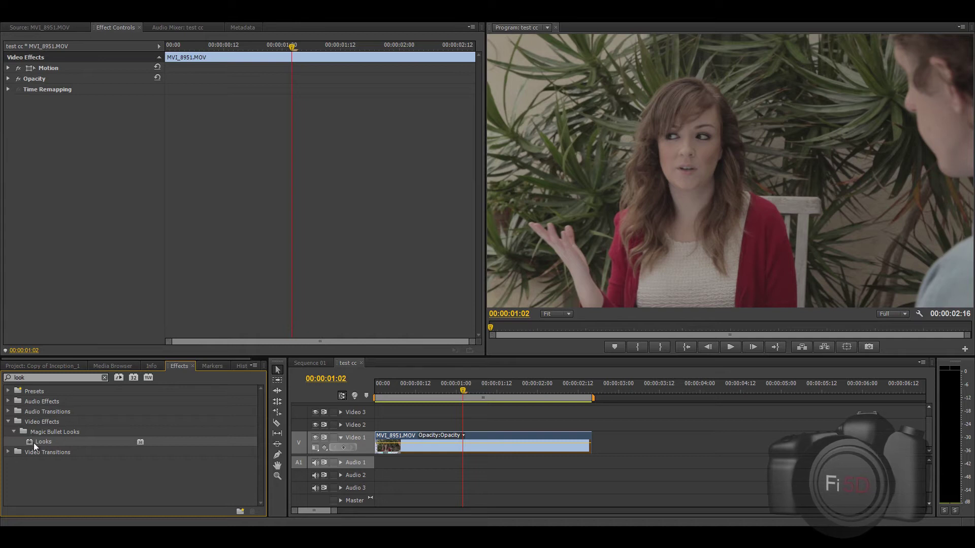
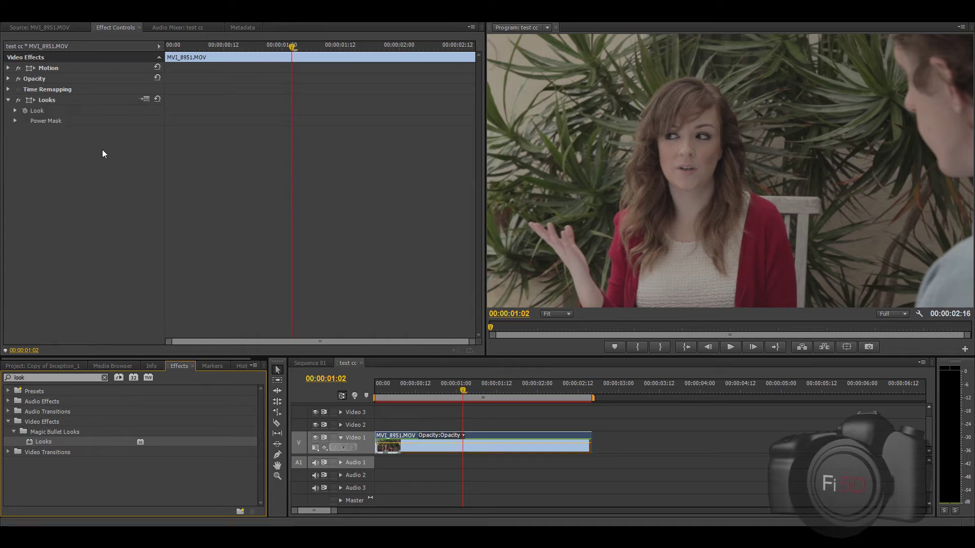
Open the Looks editor for the clip and briefly preview all looks in the Look Theater.
left_click(15, 110)
left_click(24, 130)
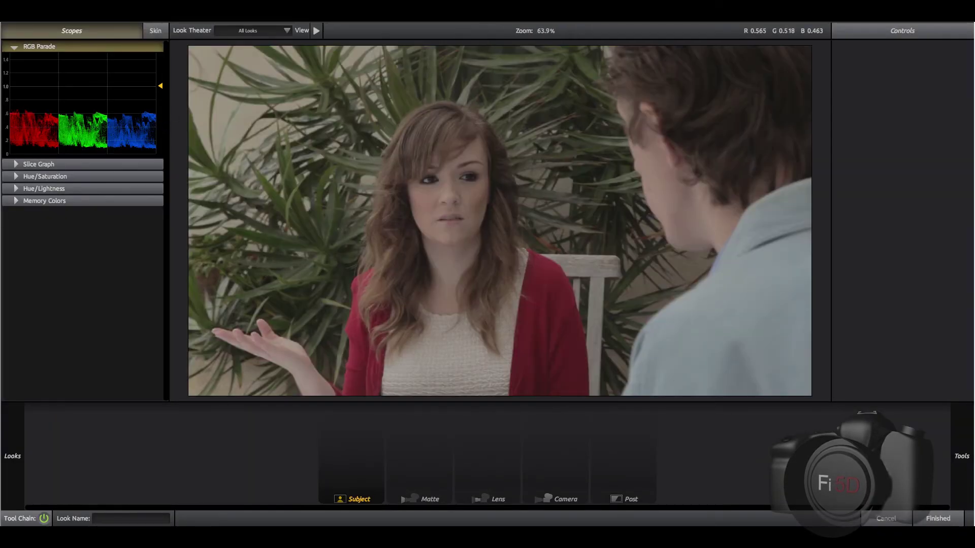
left_click(315, 30)
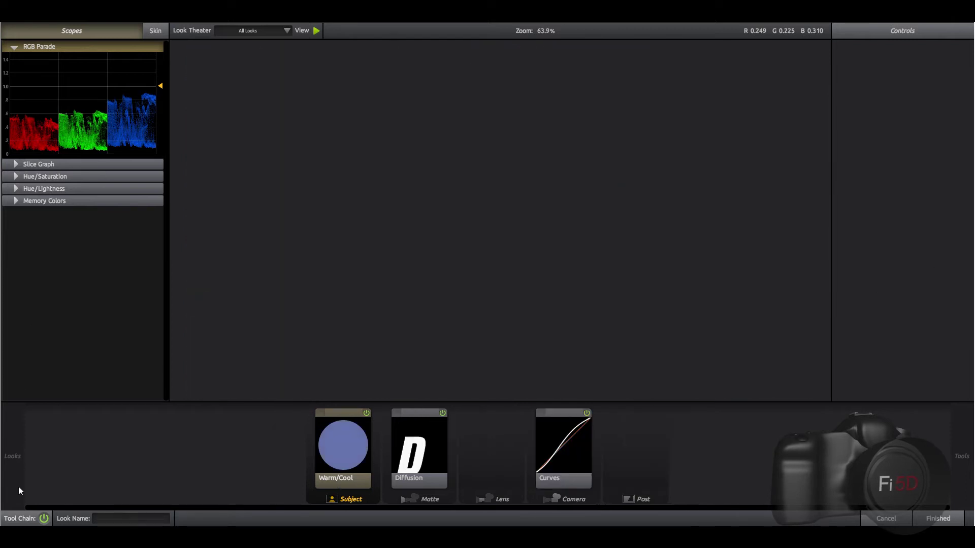
left_click(316, 31)
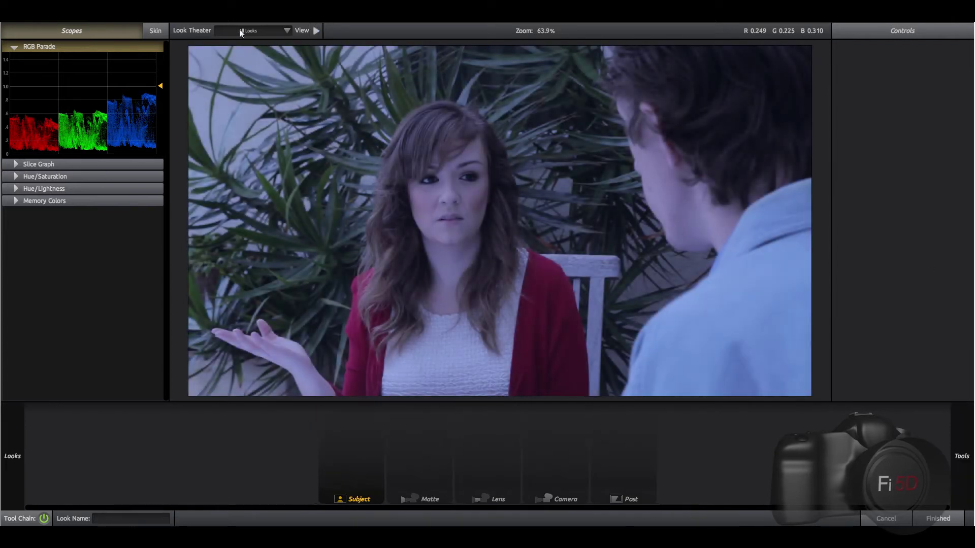
Browse the preset looks and apply No 85 from the Classic Stock Emulation group.
mouse_move(15, 452)
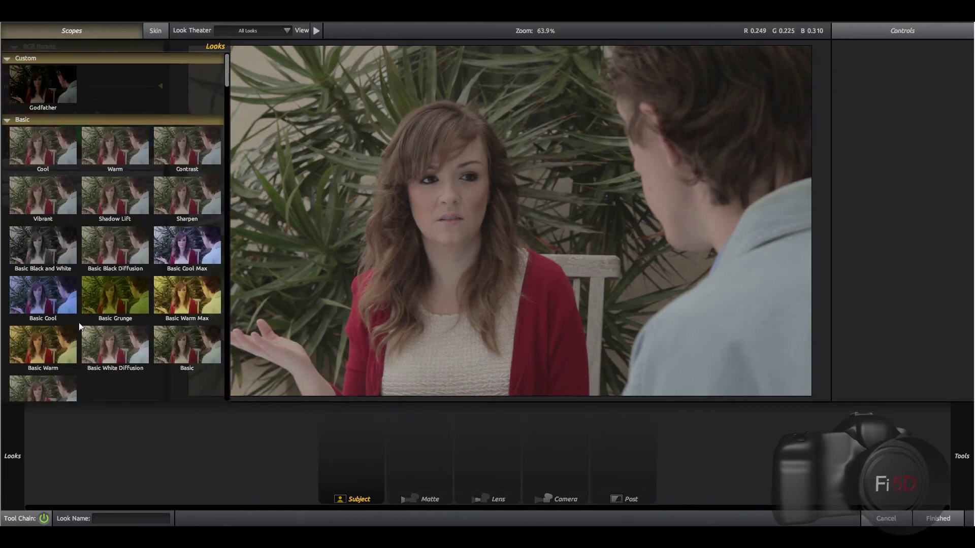
scroll(85, 290, "down", 3)
scroll(86, 290, "down", 8)
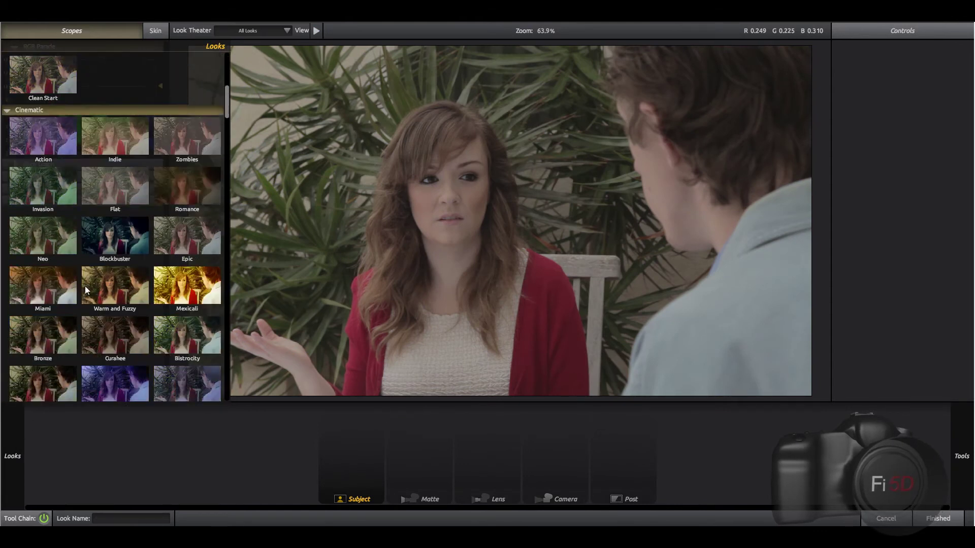
scroll(85, 290, "down", 10)
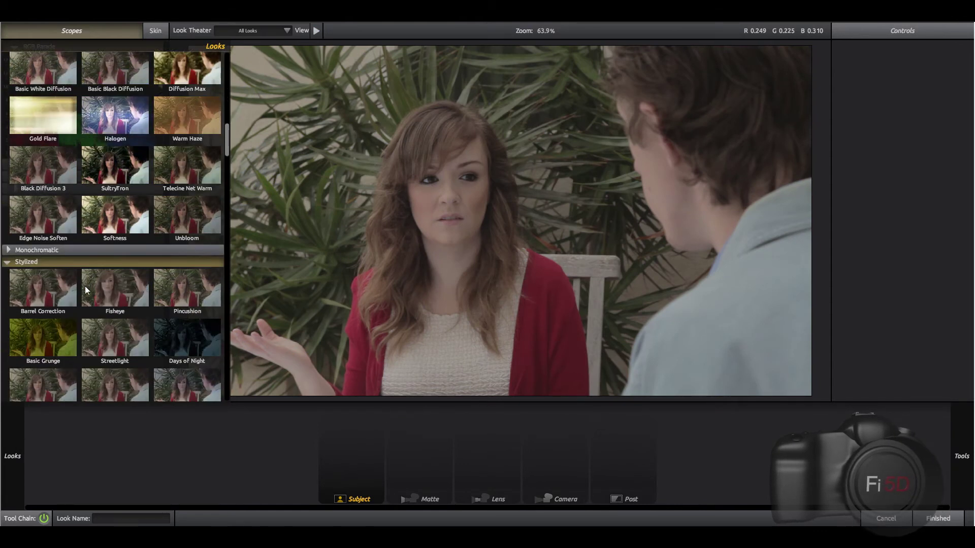
scroll(85, 290, "down", 10)
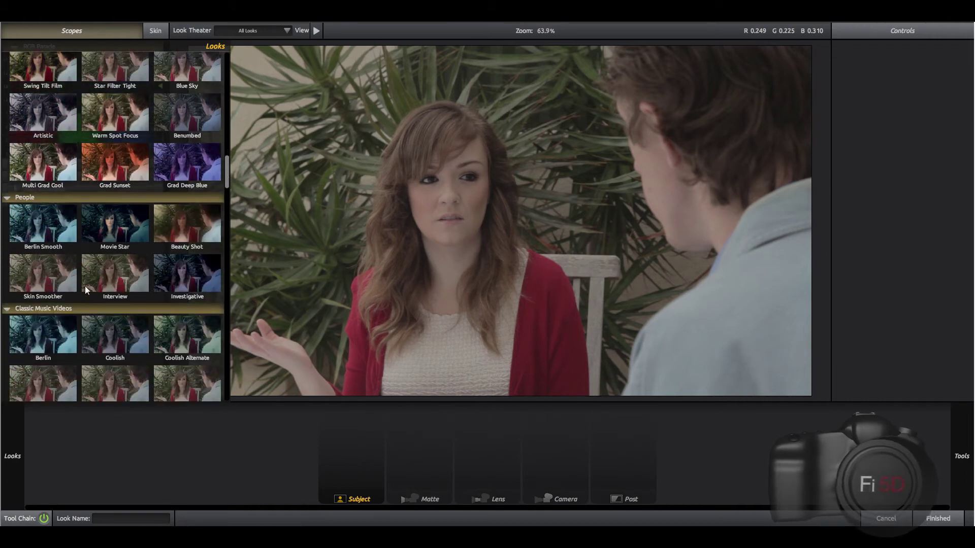
scroll(84, 285, "down", 10)
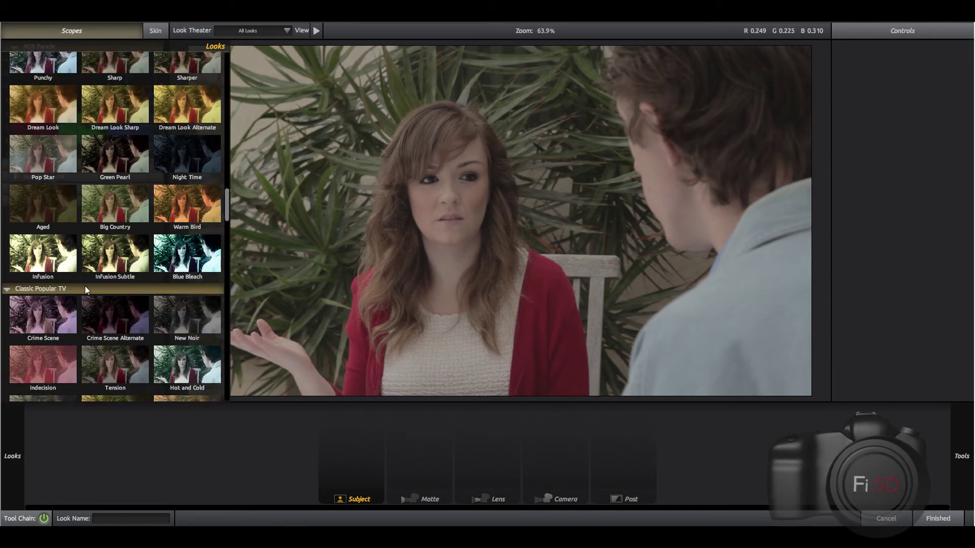
scroll(85, 285, "down", 5)
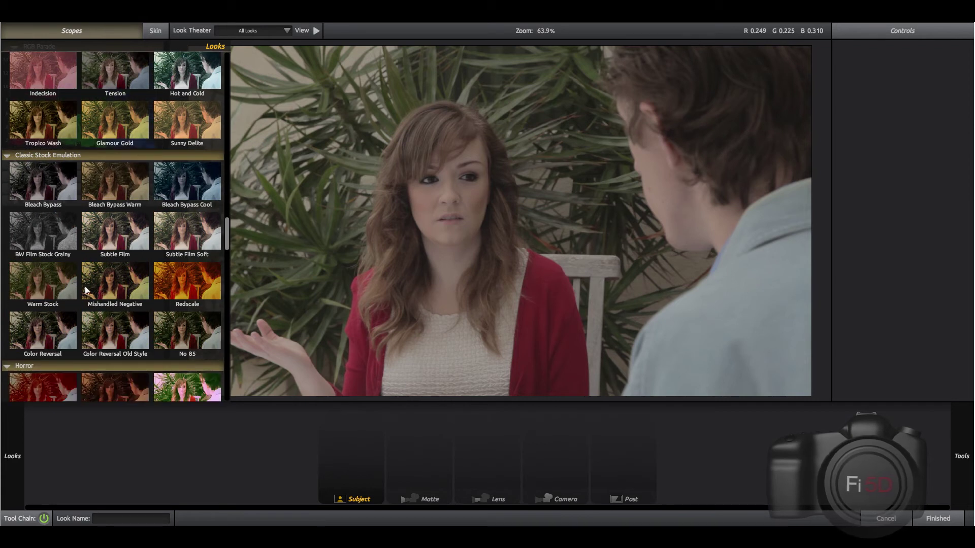
left_click(197, 337)
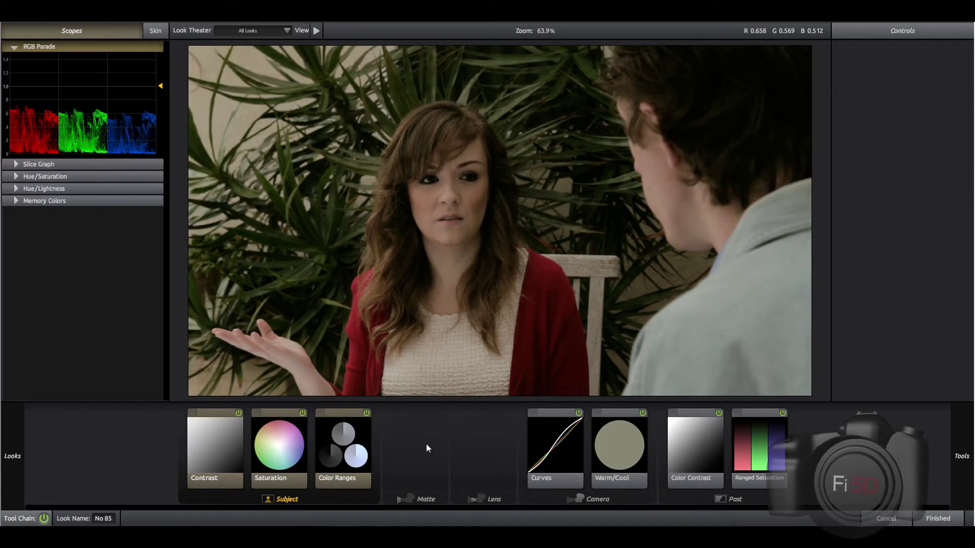
Compare the image with and without the Saturation tool in the Subject stage.
left_click(406, 436)
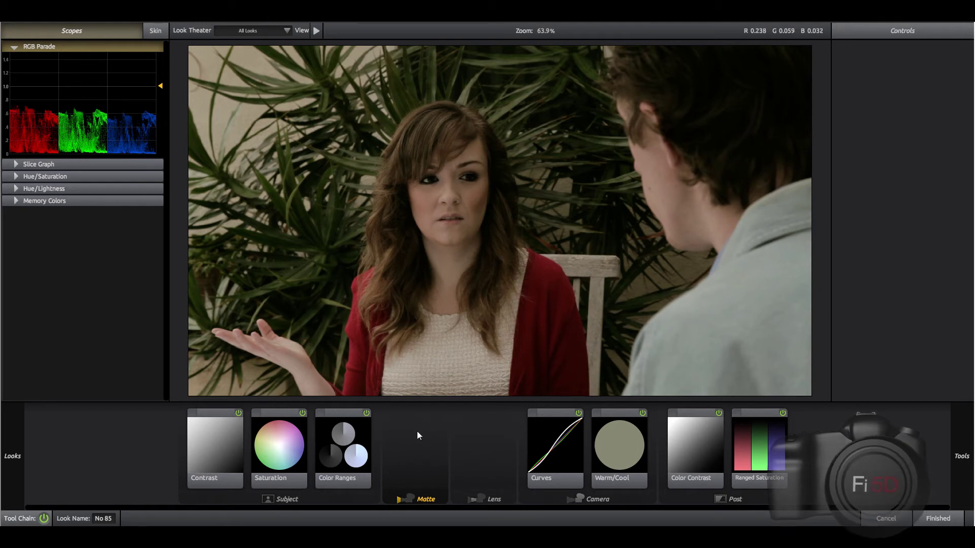
left_click(293, 447)
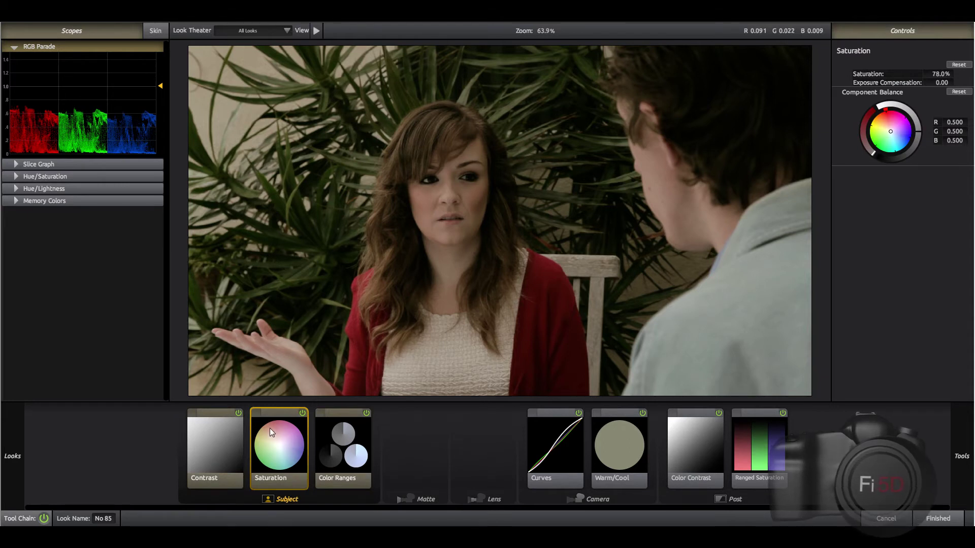
left_click(306, 412)
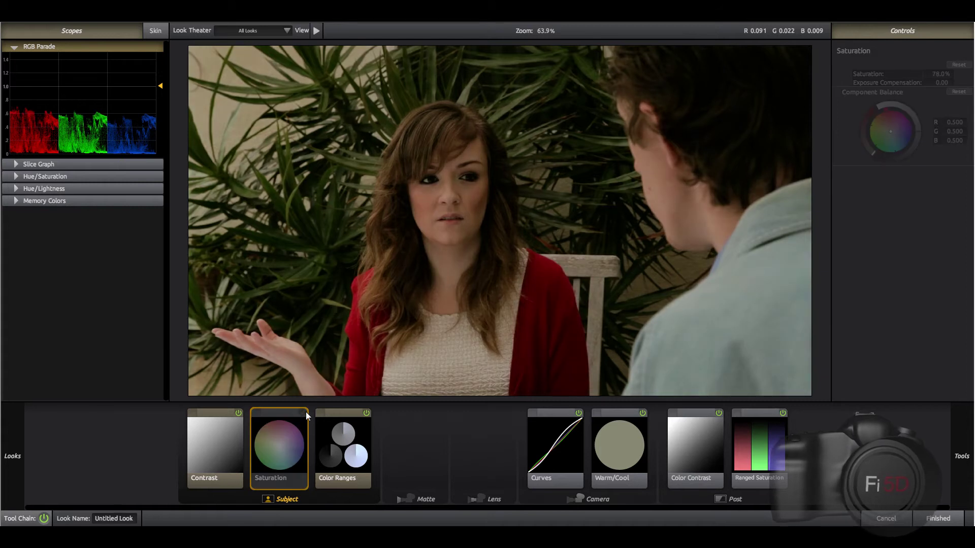
left_click(306, 413)
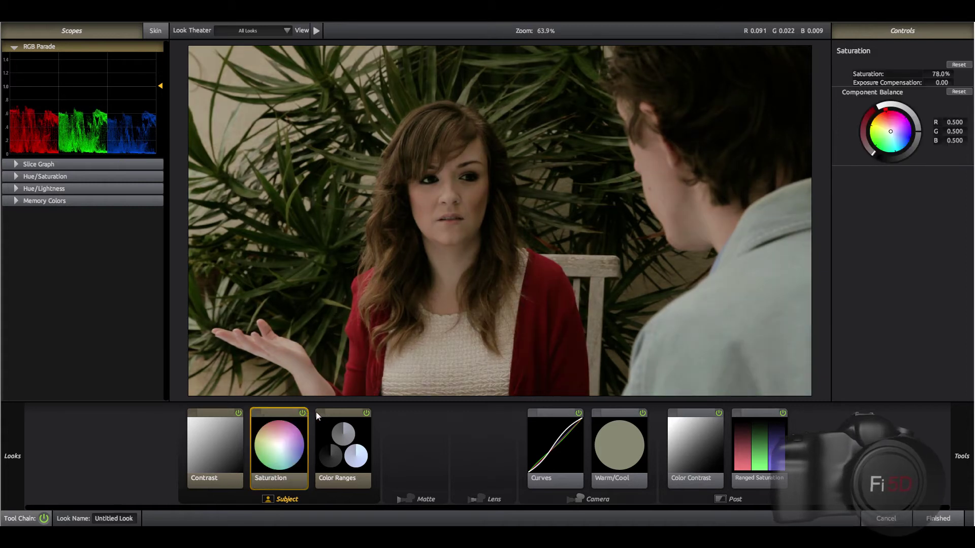
left_click(302, 413)
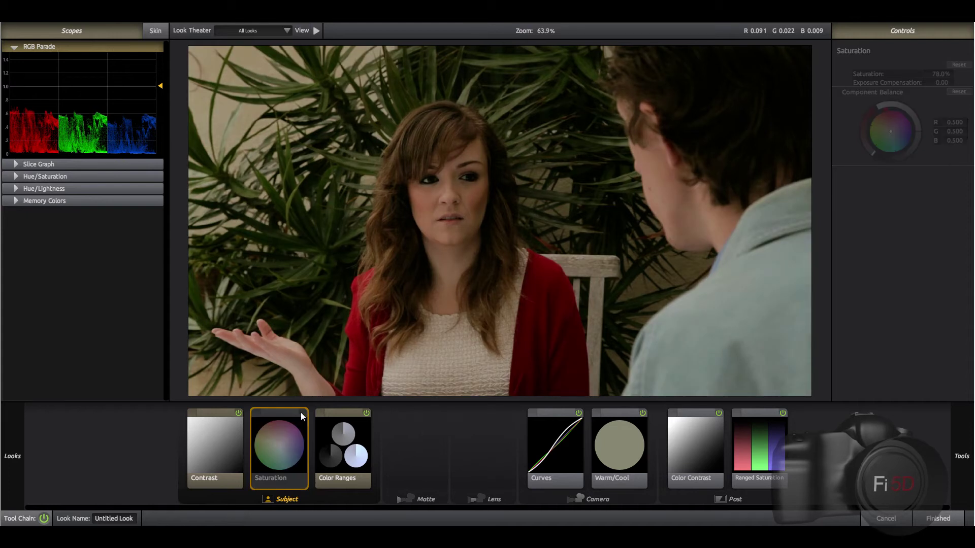
left_click(301, 414)
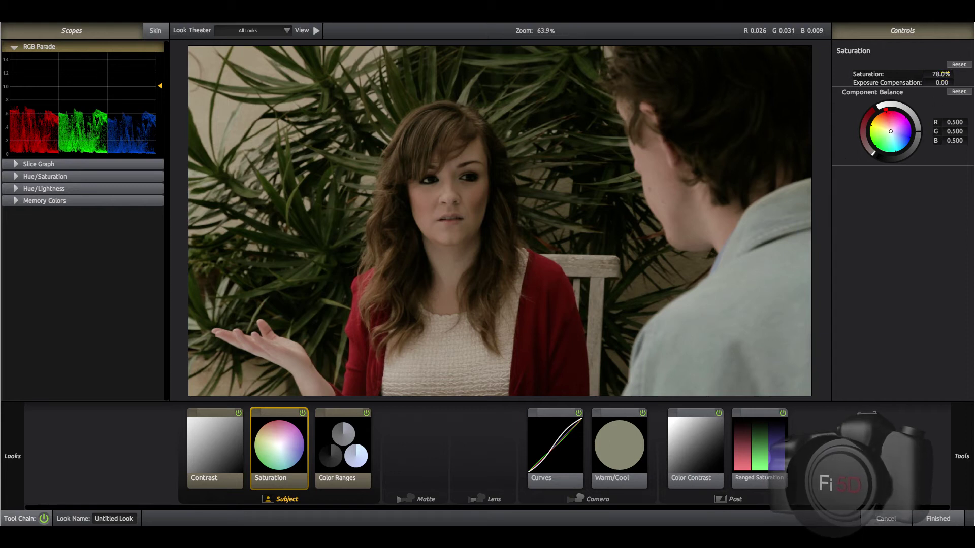
Set the Saturation tool's saturation to 74% and compare the image with and without the tool.
left_click(940, 74)
type("74")
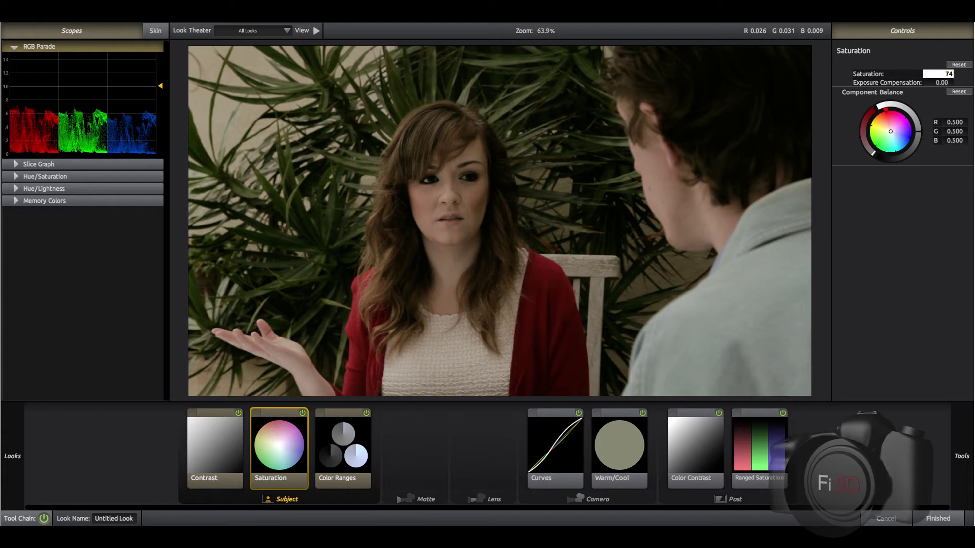
key("Return")
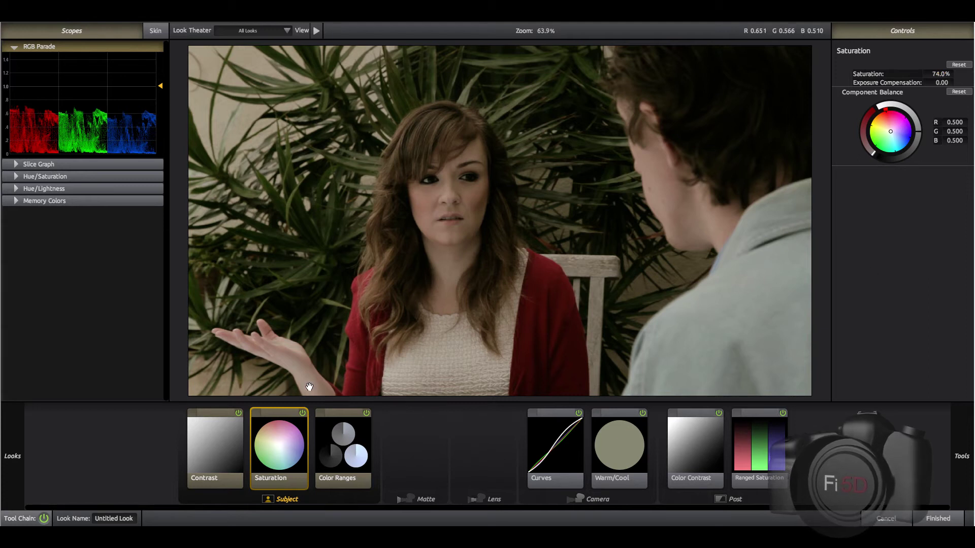
left_click(303, 414)
left_click(303, 412)
left_click(303, 413)
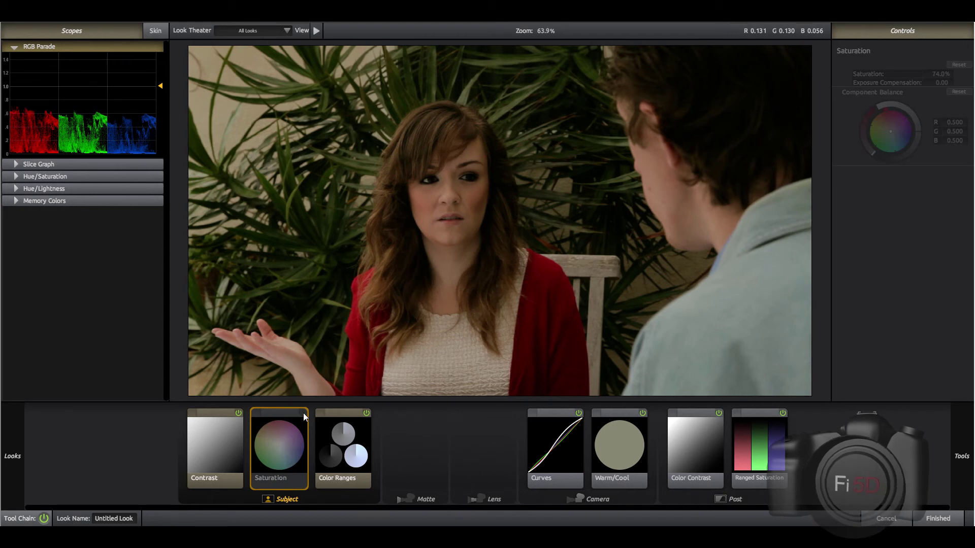
left_click(303, 413)
Raise the Subject stage's Contrast value to +0.170 and compare the image with and without it.
left_click(219, 424)
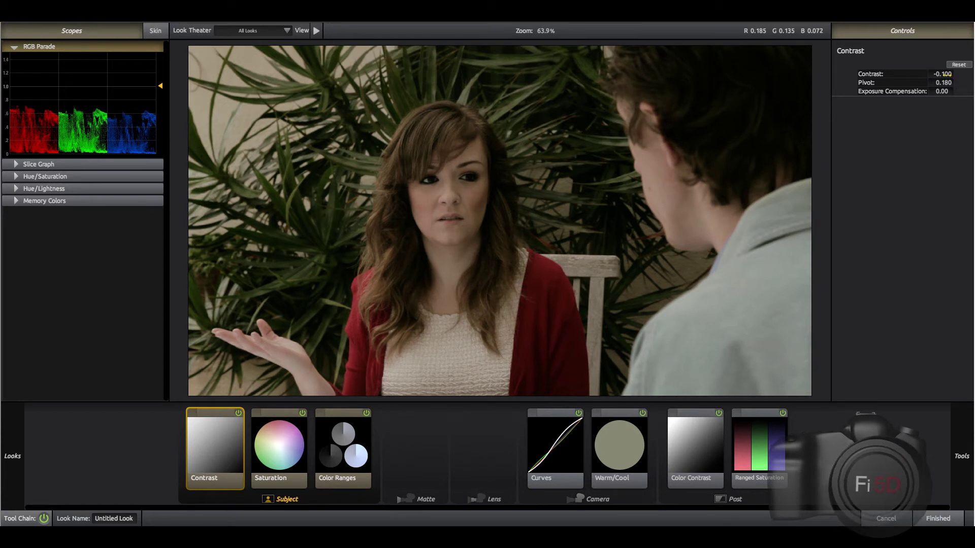
left_click_drag(952, 72, 974, 72)
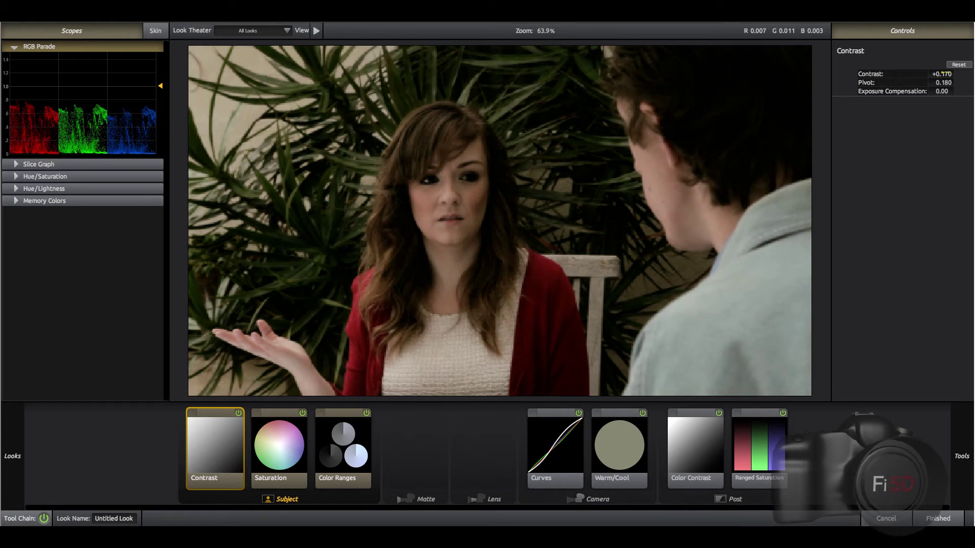
left_click(239, 413)
left_click(239, 413)
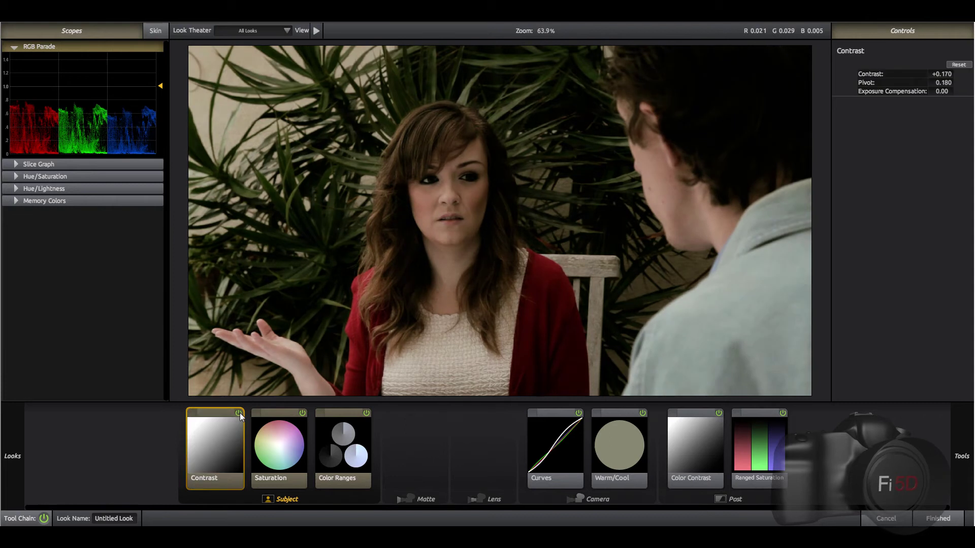
Compare the image with and without the Color Ranges tool, and remove that tool from the Subject stage.
left_click(343, 414)
left_click(366, 412)
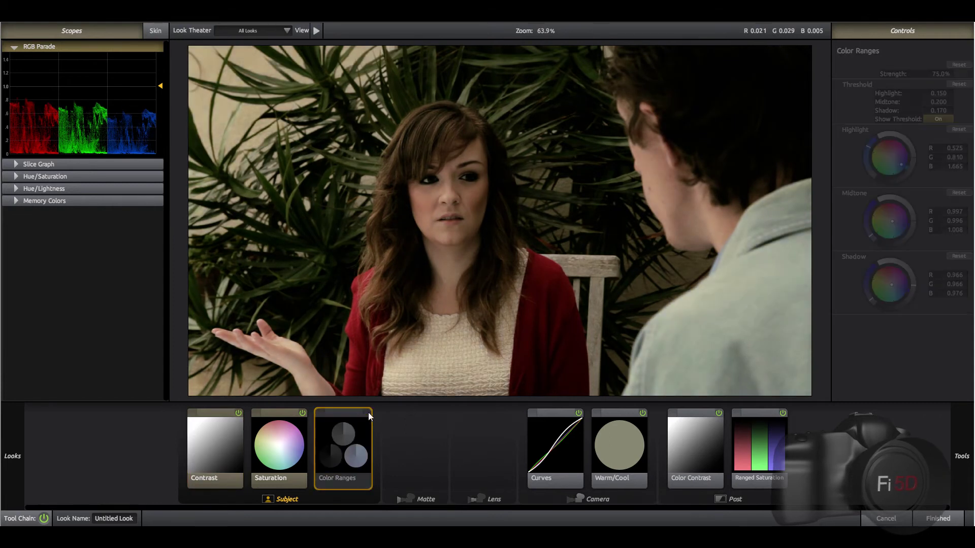
left_click(367, 413)
left_click(367, 413)
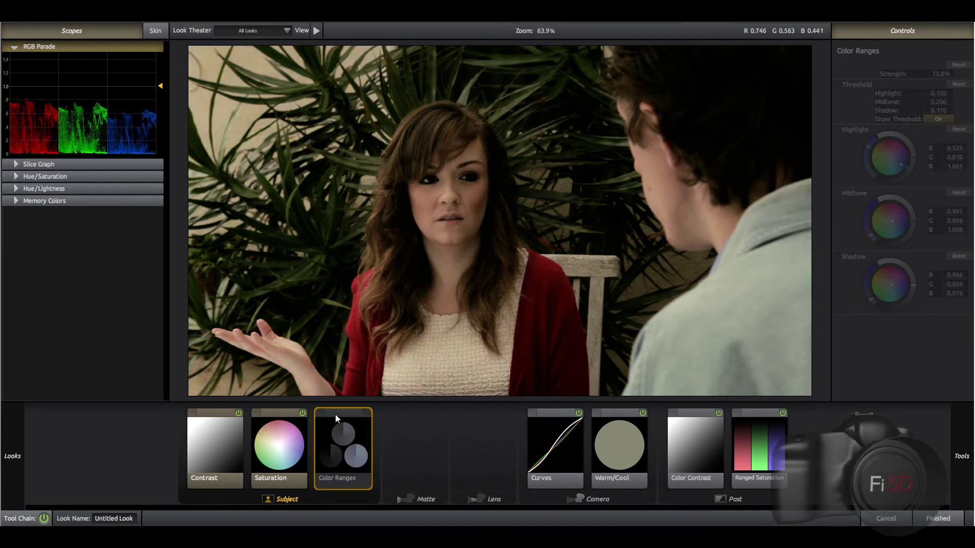
left_click(366, 413)
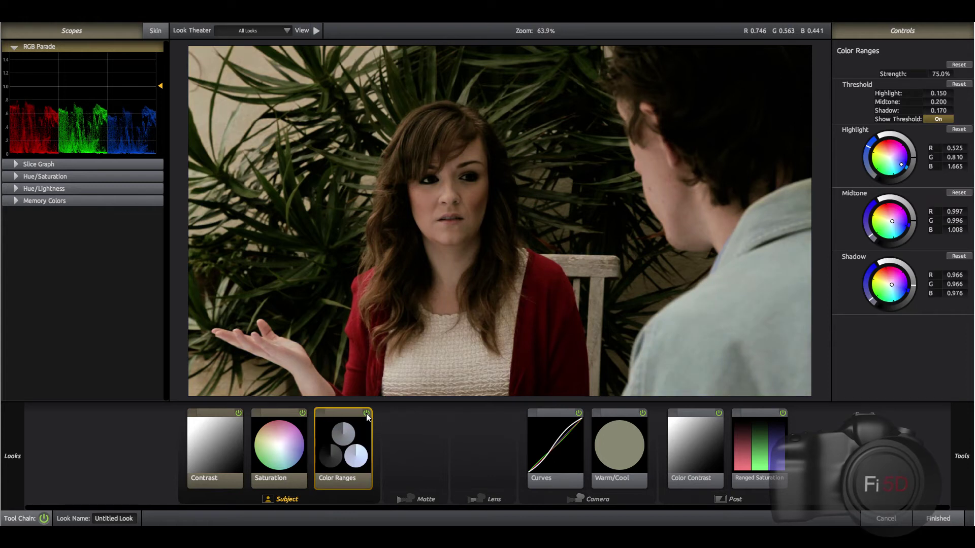
left_click(366, 413)
left_click(366, 413)
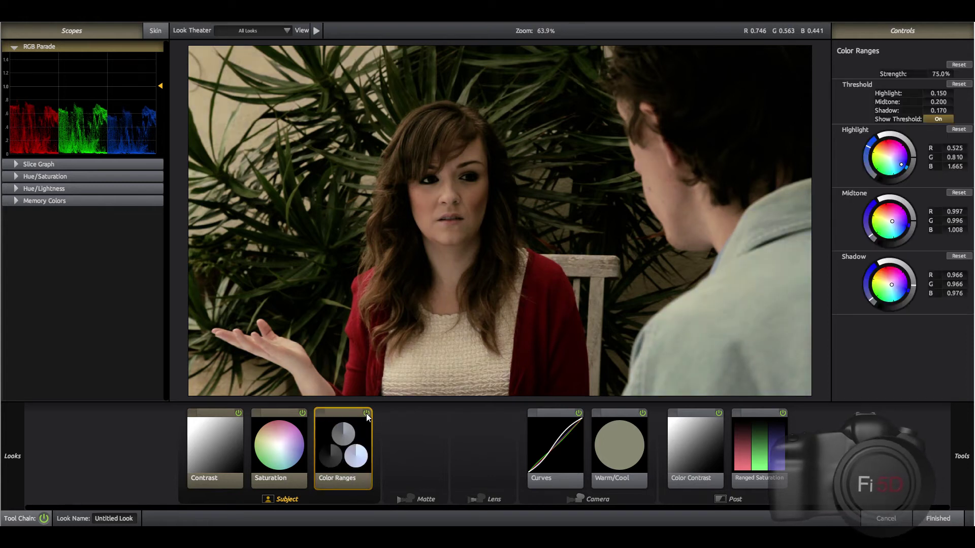
left_click(367, 413)
left_click(366, 413)
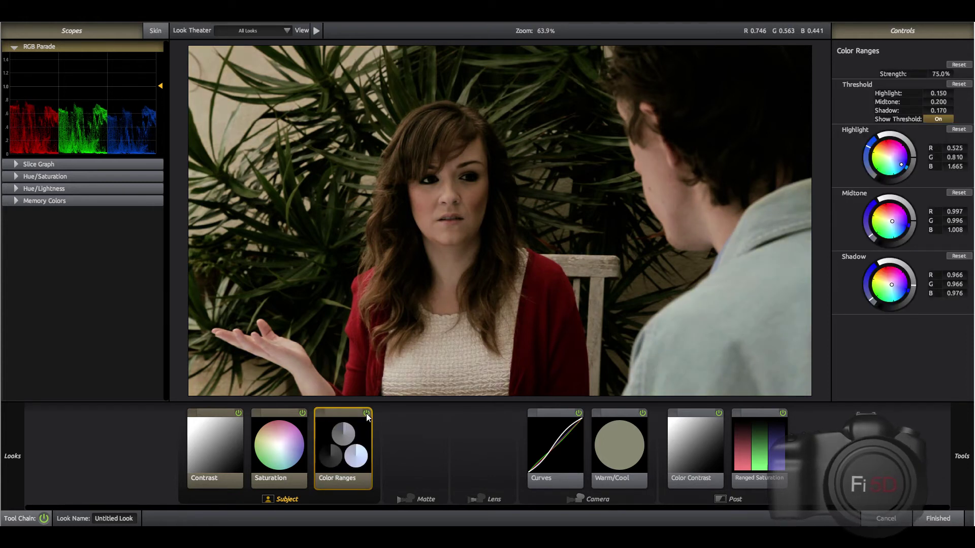
left_click(367, 413)
left_click(366, 413)
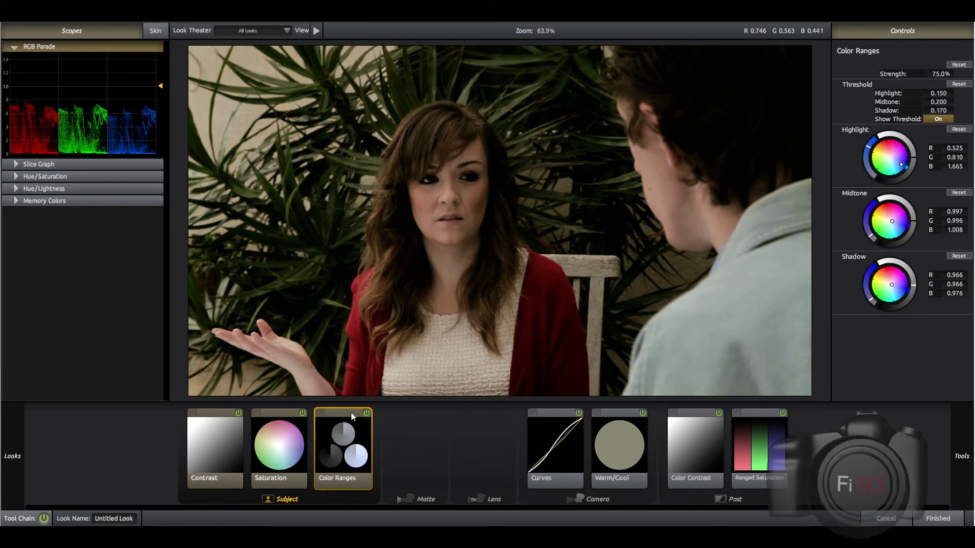
key("Delete")
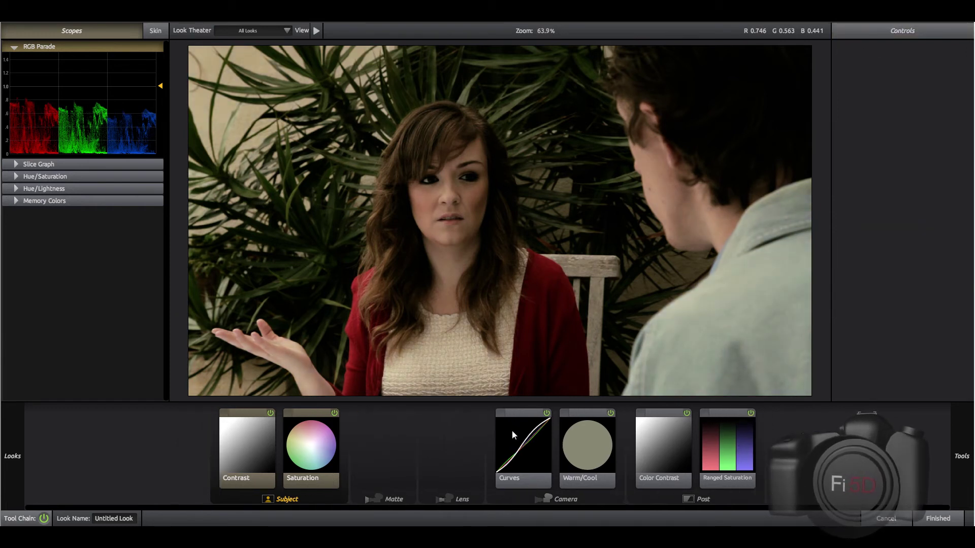
Examine the RGB, red, green and blue curves of the Curves tool in the Camera stage.
left_click(523, 418)
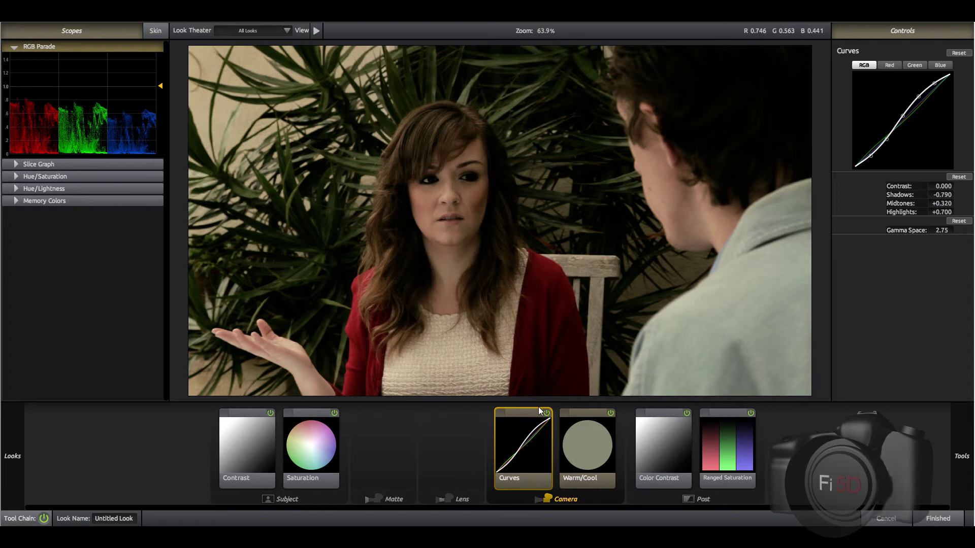
left_click(887, 65)
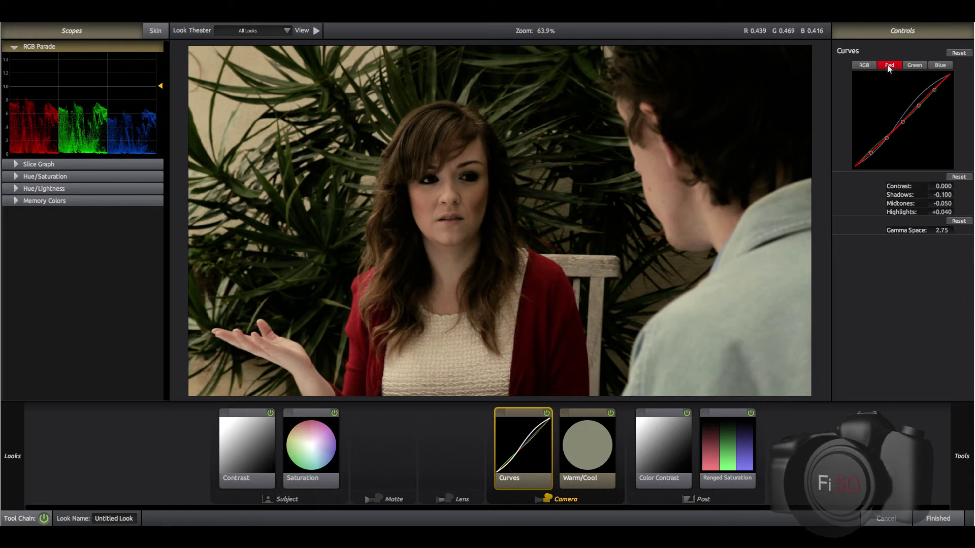
left_click(914, 64)
left_click(938, 64)
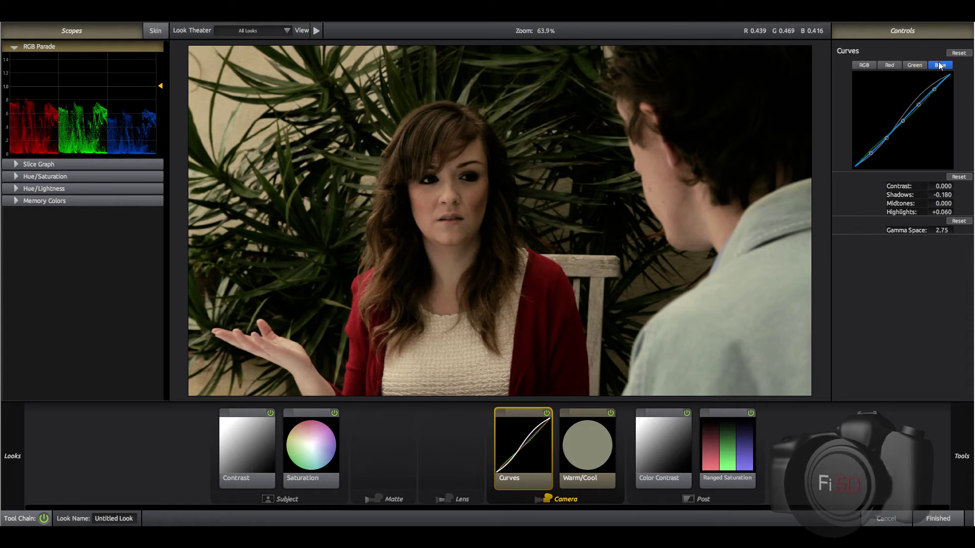
left_click(864, 65)
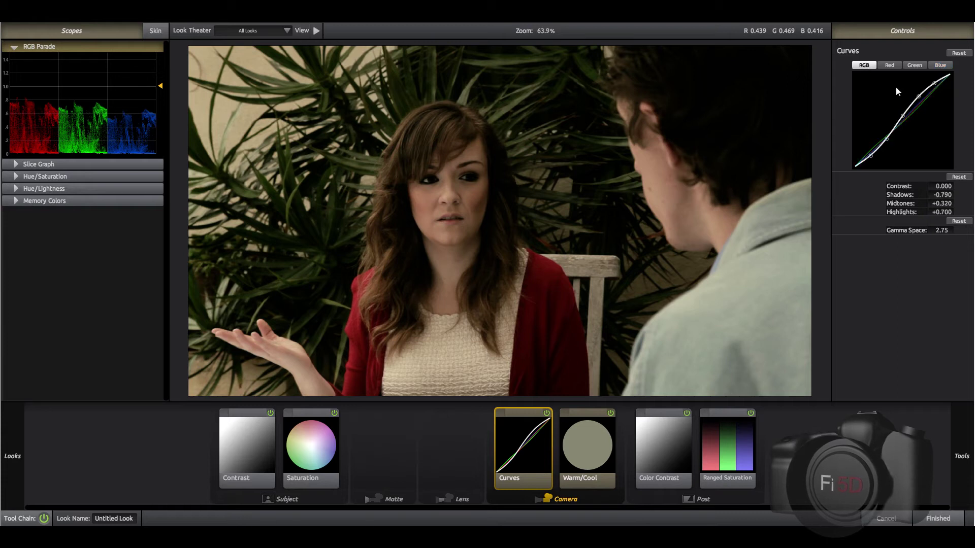
left_click(893, 65)
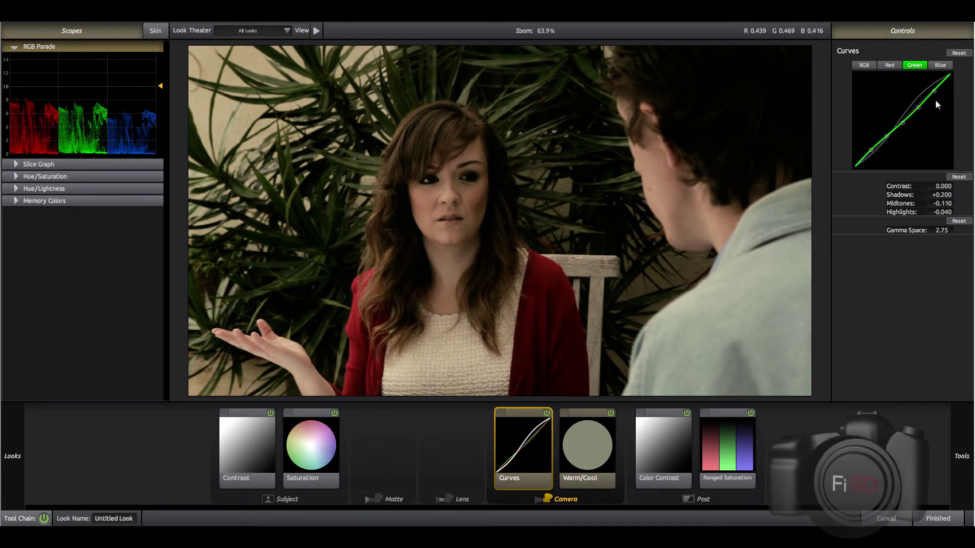
left_click(940, 65)
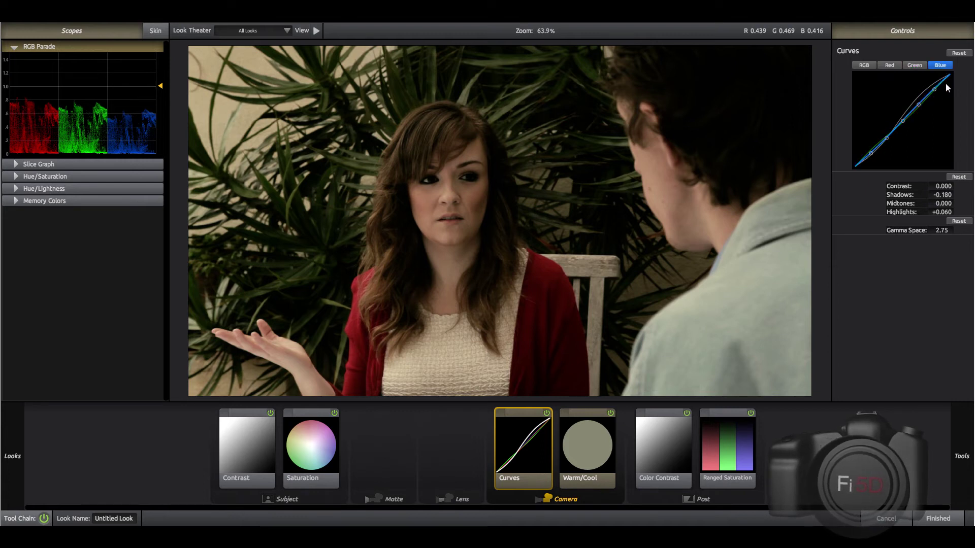
left_click(865, 66)
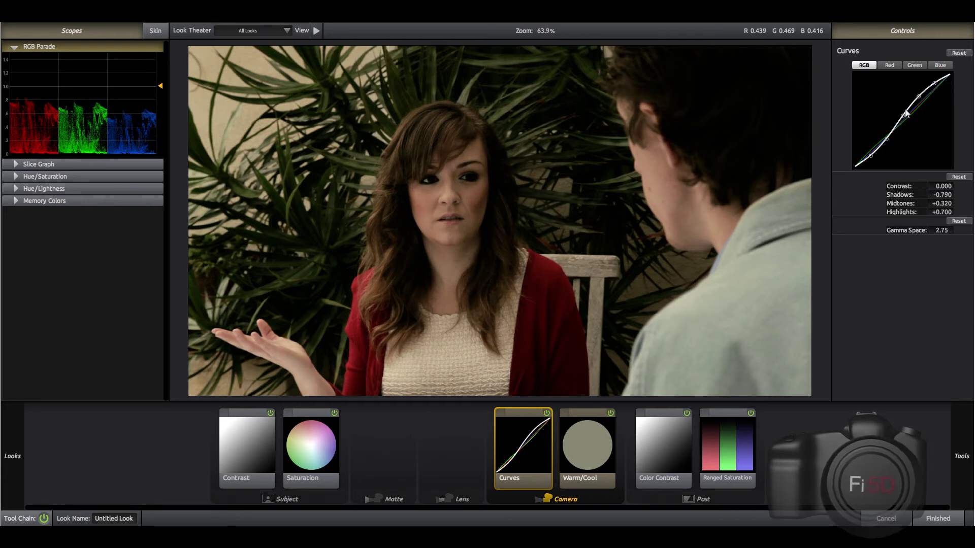
Compare the image with and without the Camera stage's Curves tool, and likewise its Warm/Cool tool.
left_click(547, 414)
left_click(546, 414)
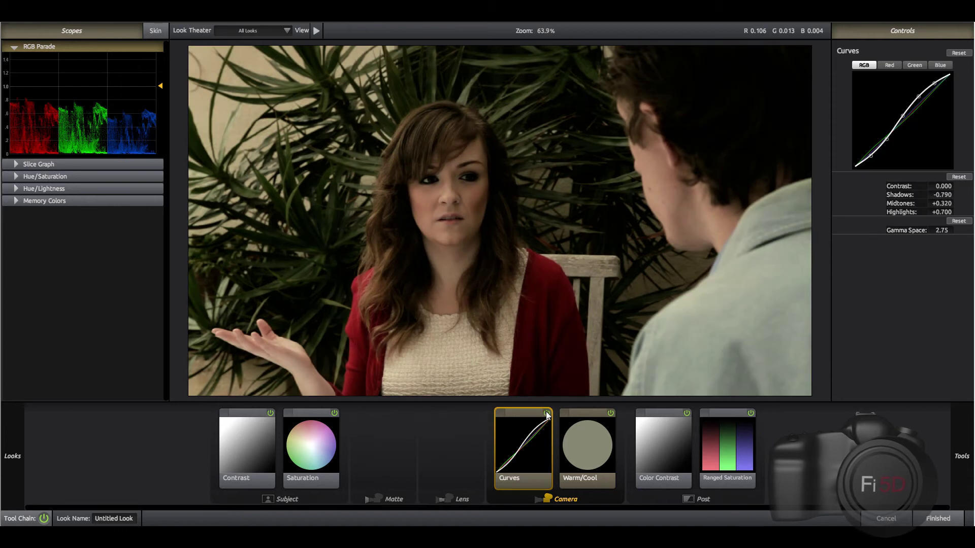
left_click(547, 414)
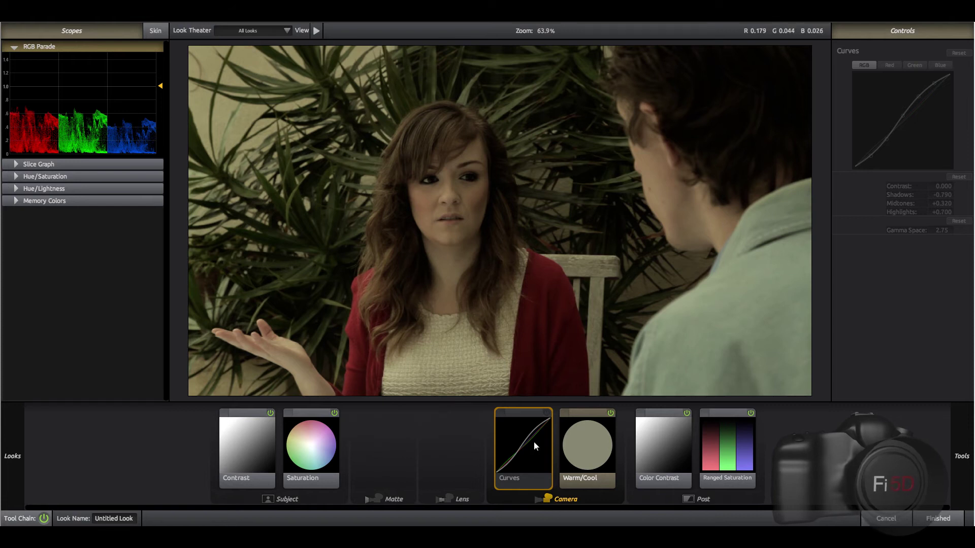
left_click(549, 413)
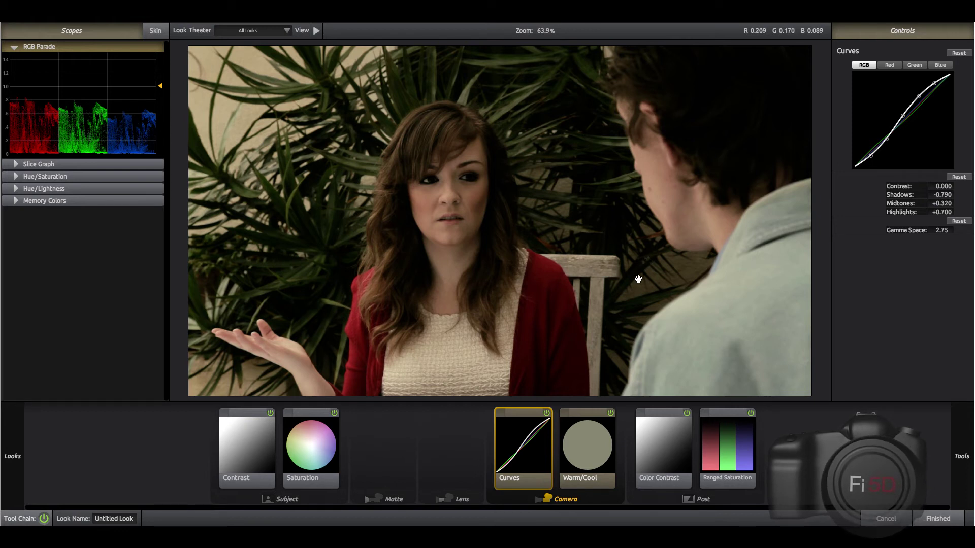
left_click(547, 414)
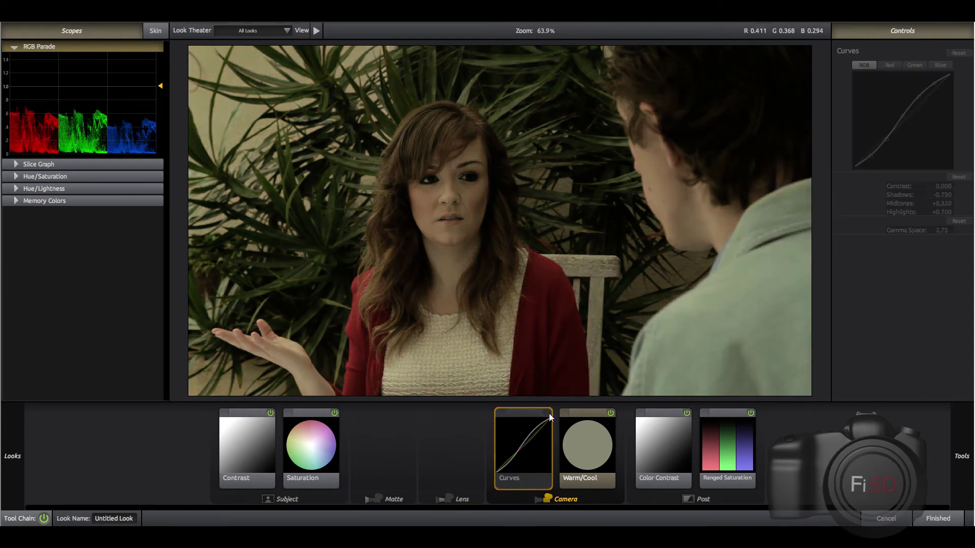
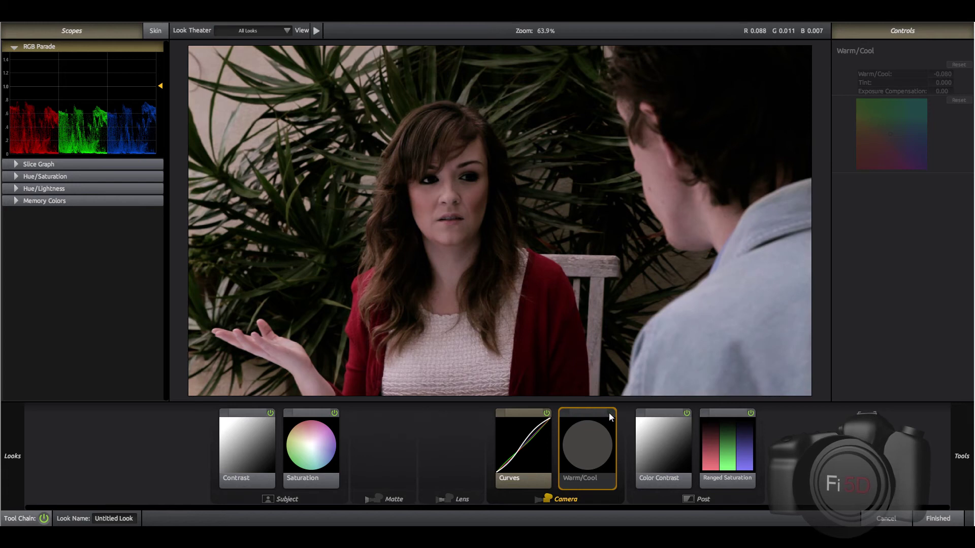
left_click(608, 412)
left_click(609, 413)
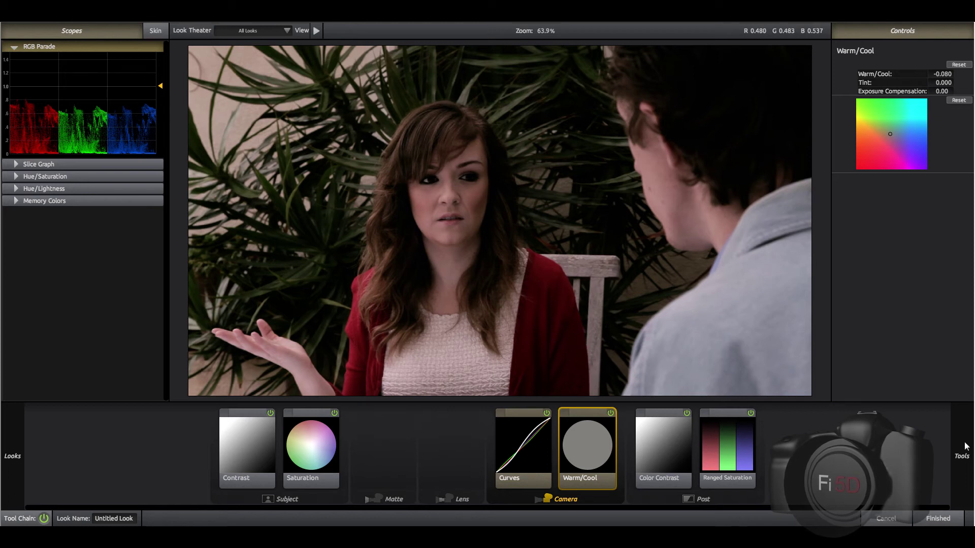
Add a Shoulder tool after Warm/Cool in the Camera stage and compare the image with and without it.
mouse_move(971, 458)
left_click_drag(760, 342, 630, 432)
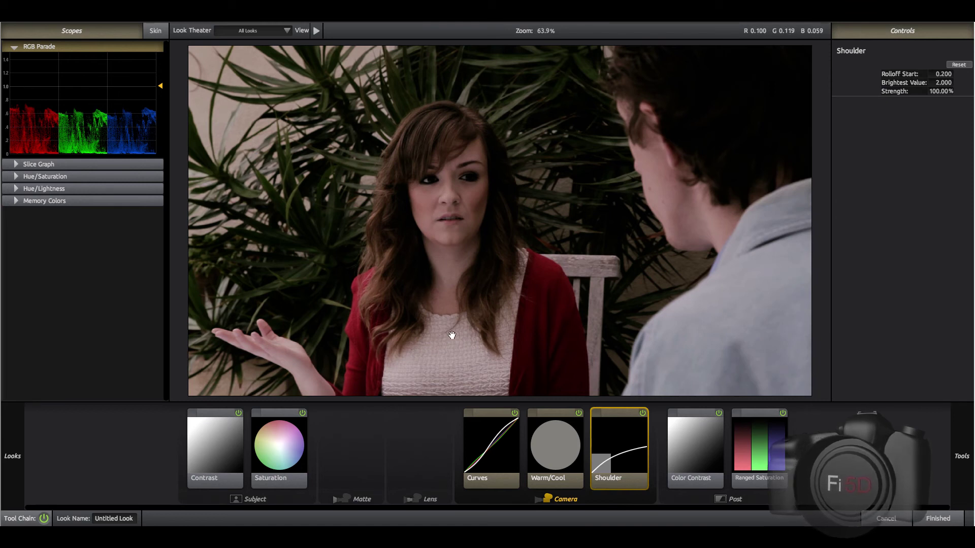
left_click(642, 412)
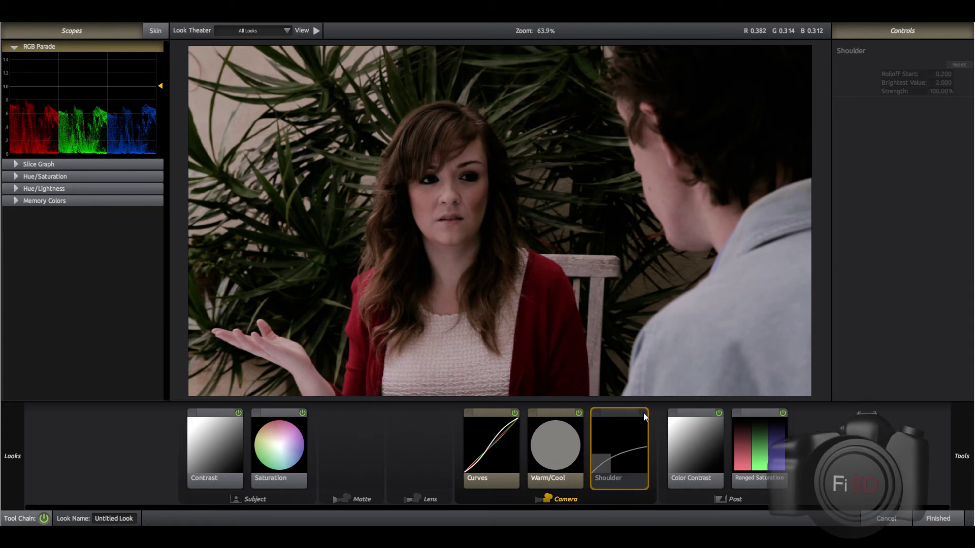
left_click(643, 412)
left_click(643, 412)
left_click(643, 413)
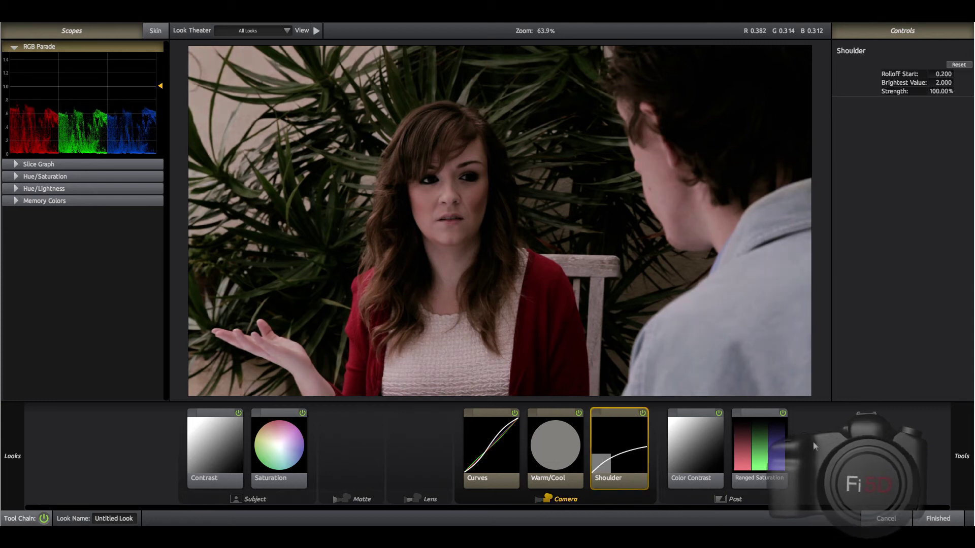
Compare the image with and without the Color Contrast tool in the Post stage.
left_click(690, 432)
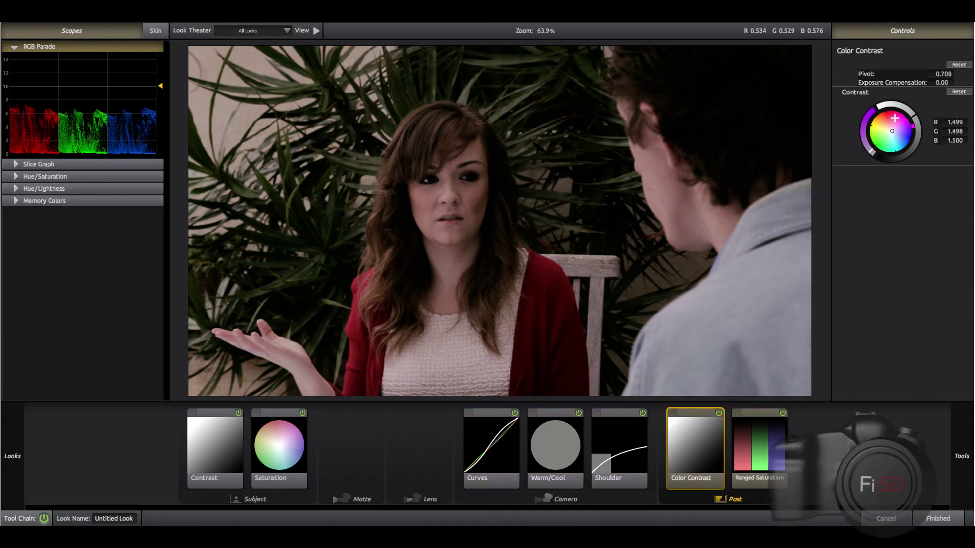
left_click(719, 413)
left_click(718, 413)
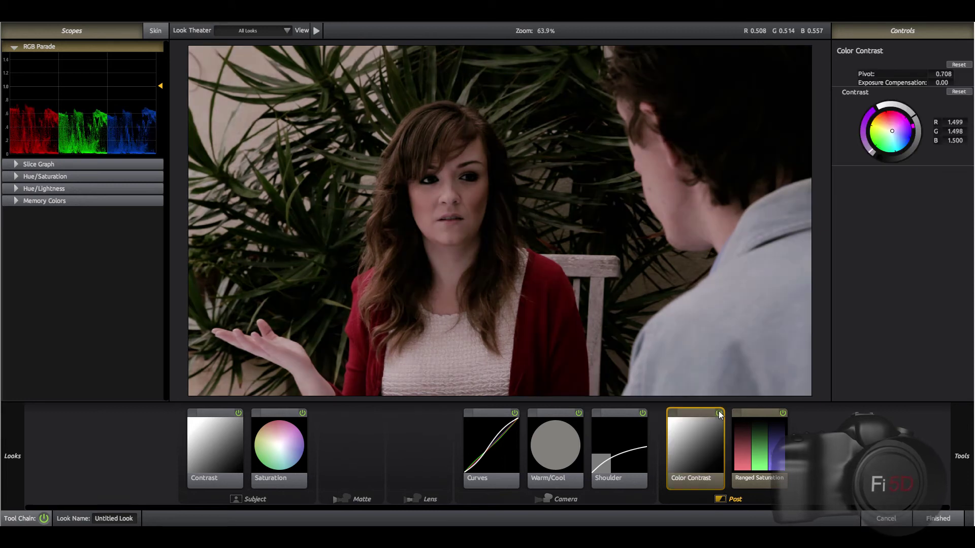
left_click(719, 413)
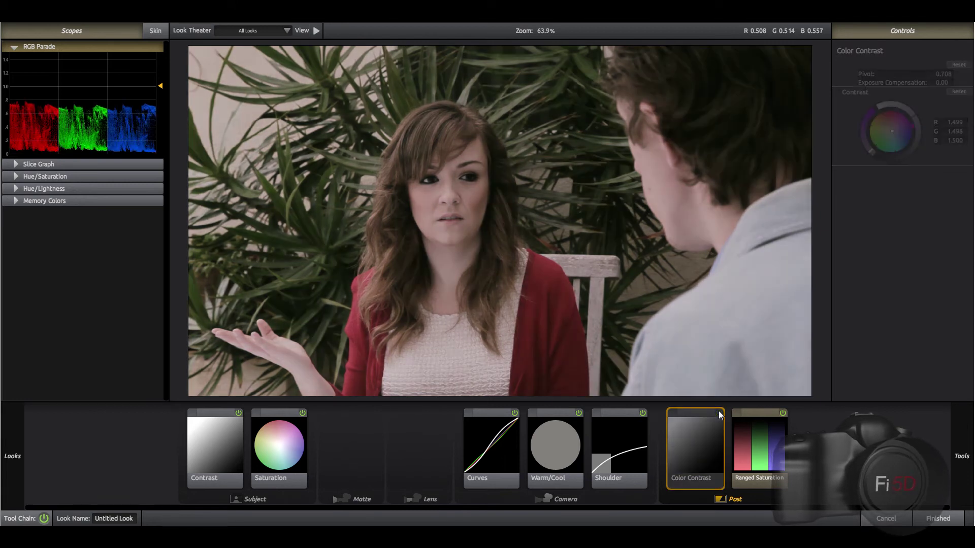
left_click(719, 413)
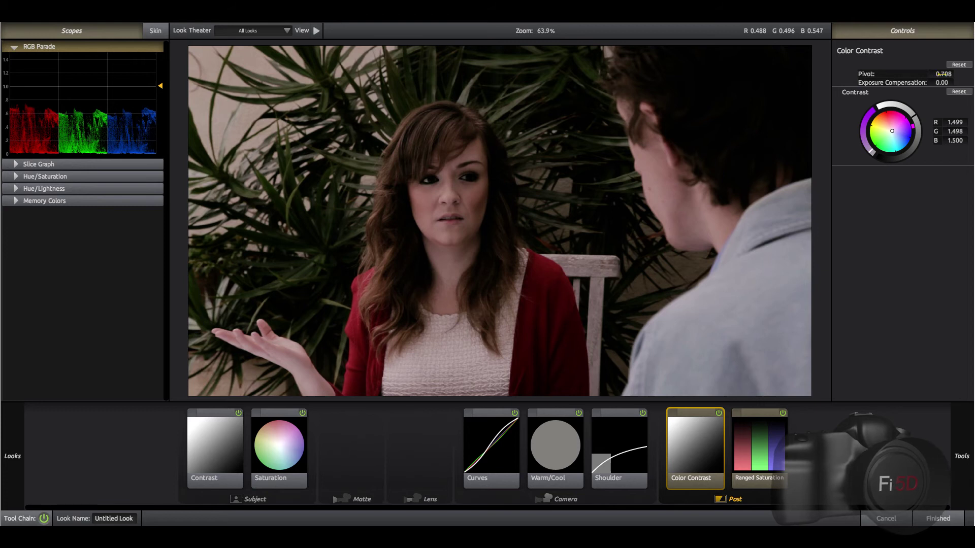
Set the Color Contrast tool's pivot to 0.819 and compare the image with and without the tool.
left_click_drag(943, 73, 951, 74)
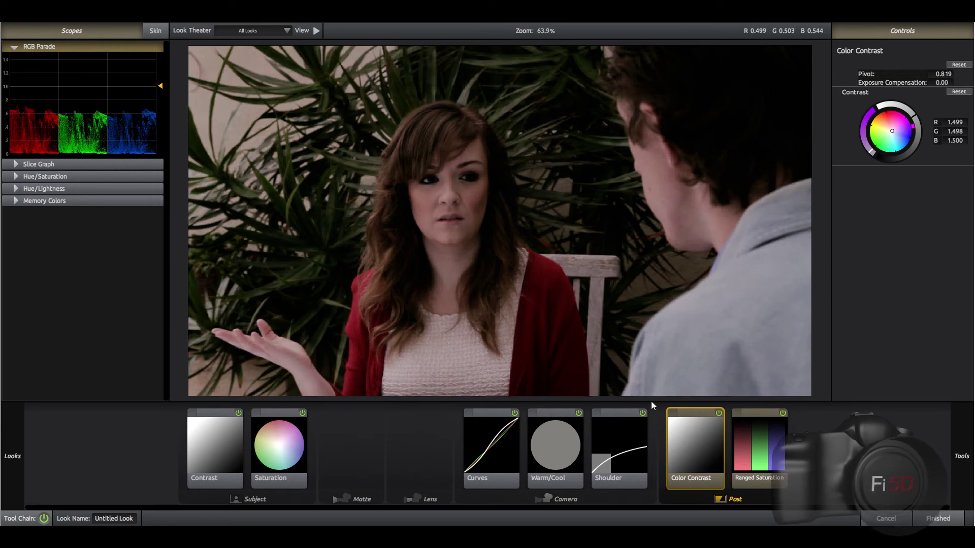
left_click(719, 413)
left_click(718, 413)
left_click(718, 414)
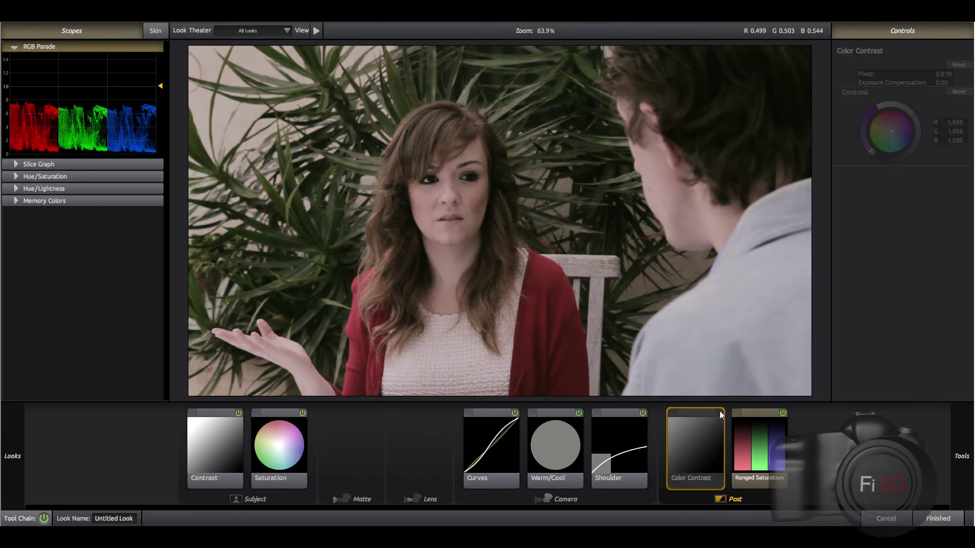
left_click(719, 414)
Compare the image with and without the Ranged Saturation tool, and remove that tool from the Post stage.
left_click(746, 422)
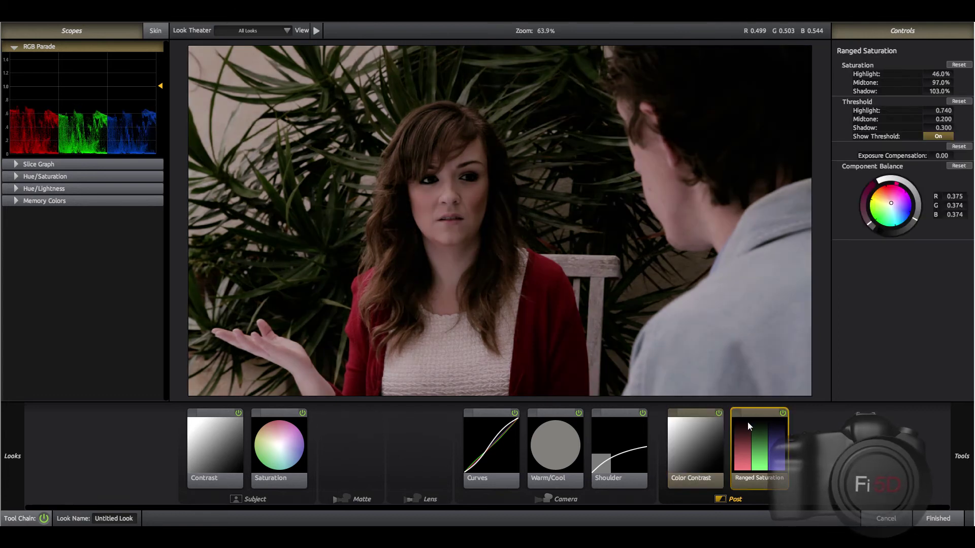
left_click(783, 414)
left_click(785, 413)
left_click(785, 413)
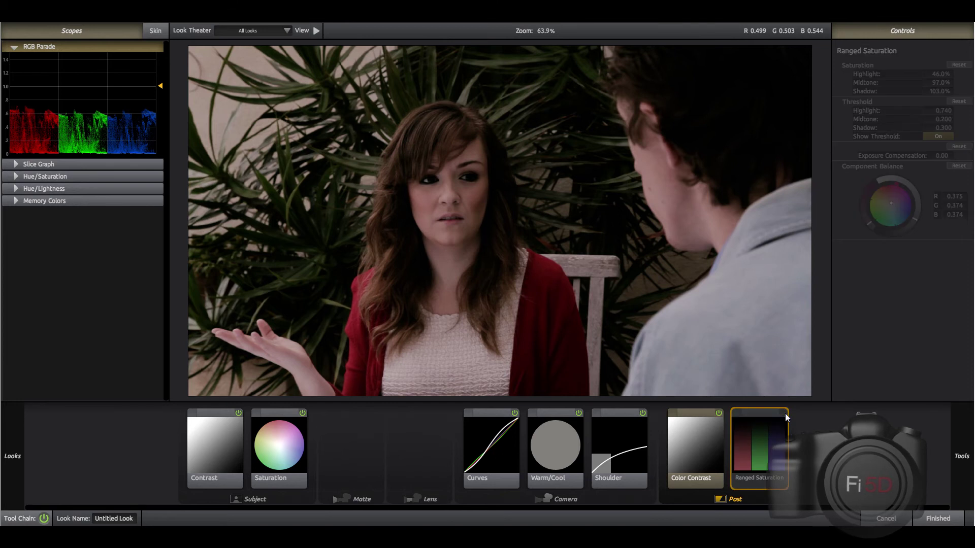
left_click(785, 413)
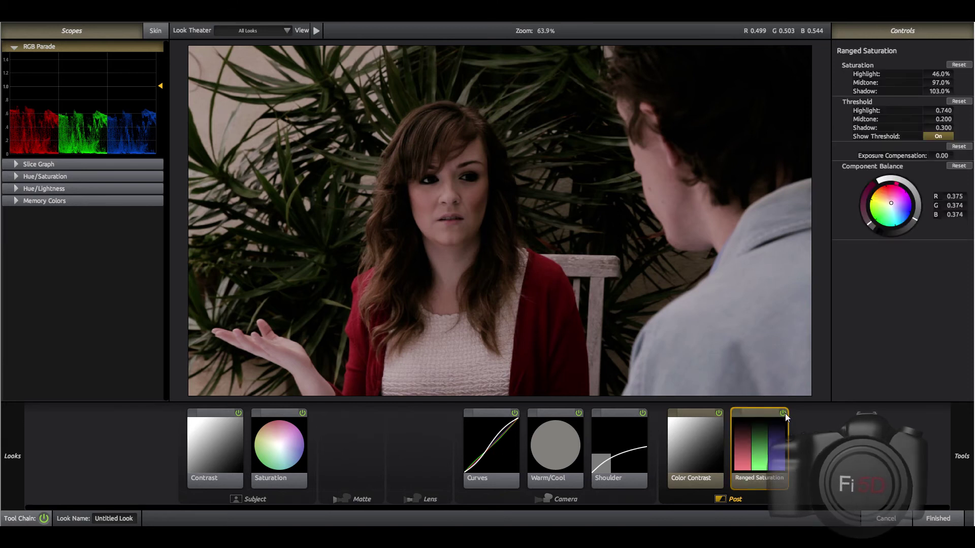
left_click(785, 413)
left_click(785, 413)
left_click(785, 413)
left_click(785, 413)
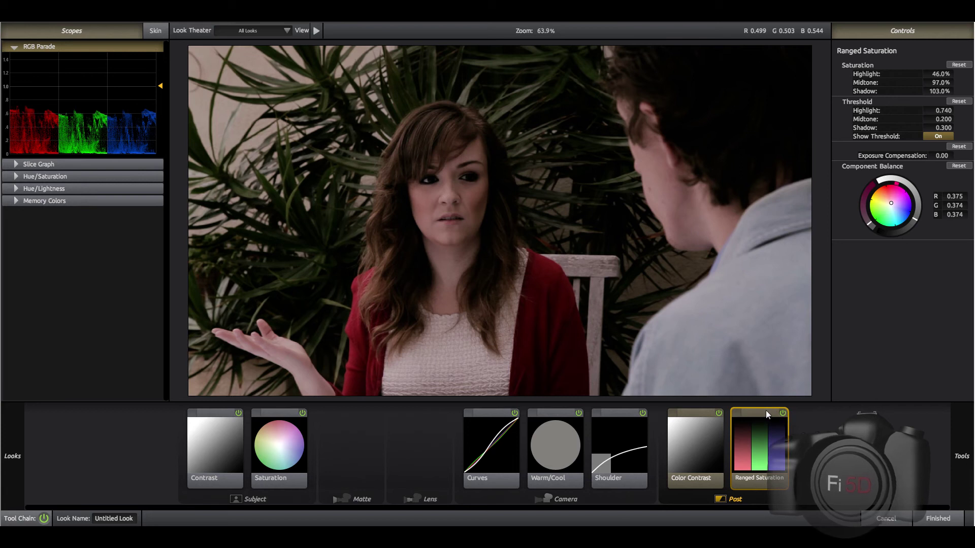
left_click(766, 410)
key("Delete")
Add a Curves tool after Color Contrast in the Post stage and shape its RGB curve into a gentle S with lower shadows and raised highlights.
mouse_move(966, 443)
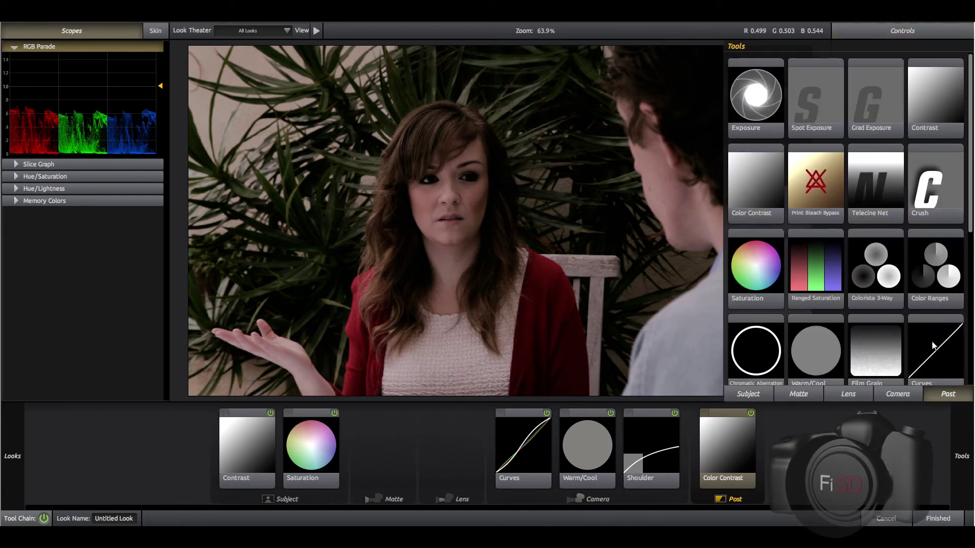
left_click_drag(932, 346, 760, 448)
left_click(871, 151)
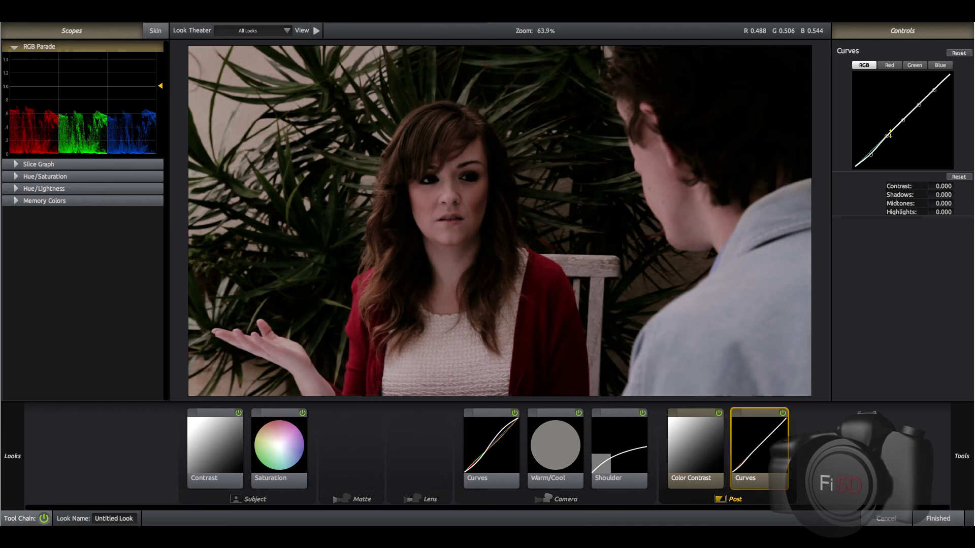
left_click_drag(888, 134, 886, 139)
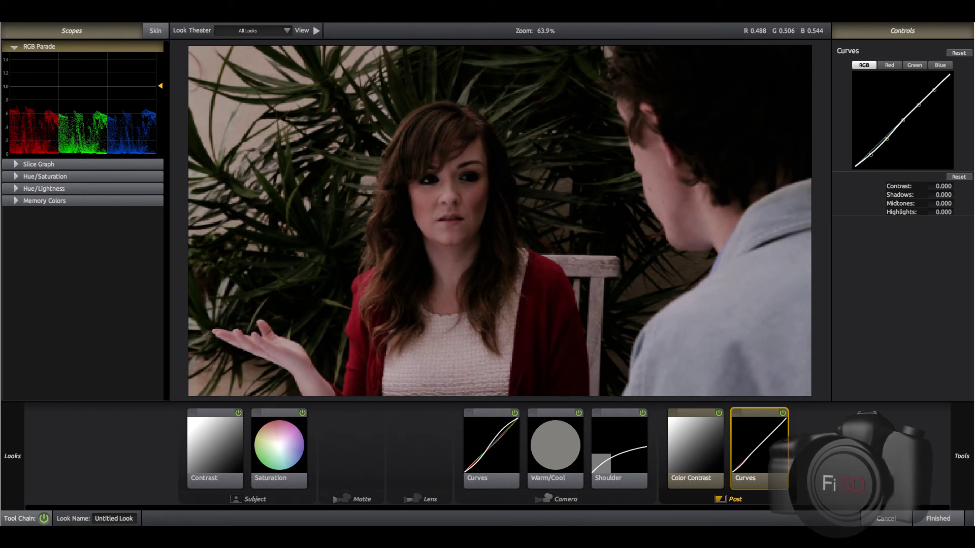
left_click_drag(918, 105, 934, 86)
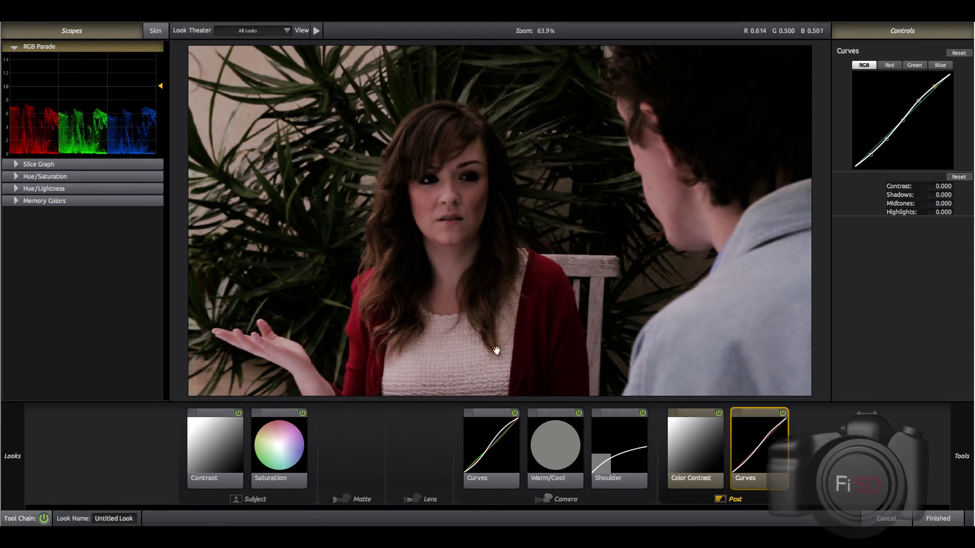
Compare the image with and without the Post stage's Curves tool, and with and without the whole tool chain.
left_click(783, 413)
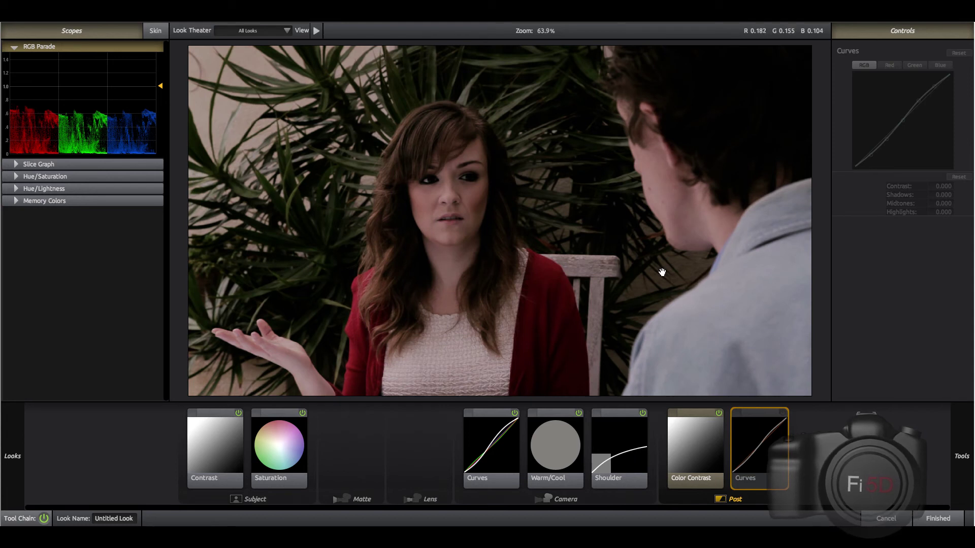
left_click(783, 413)
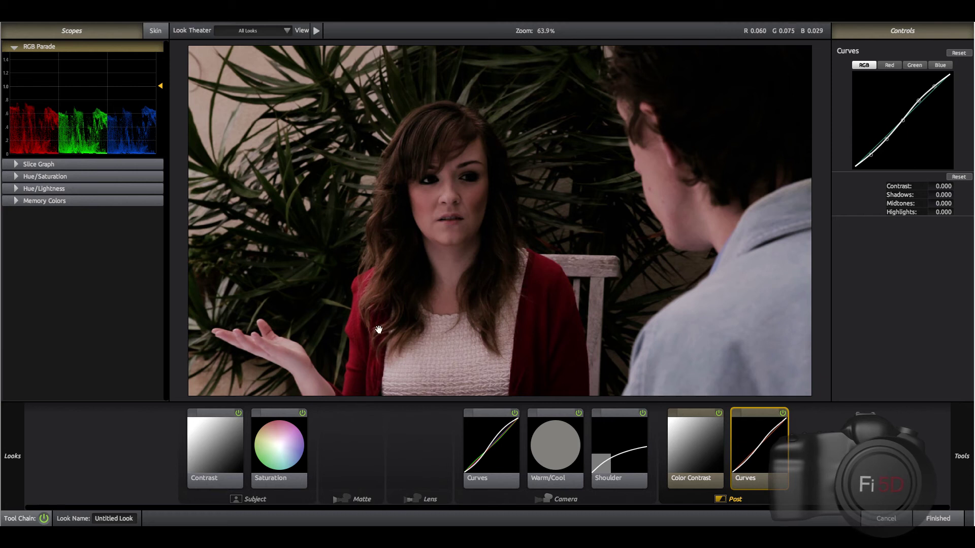
left_click(44, 518)
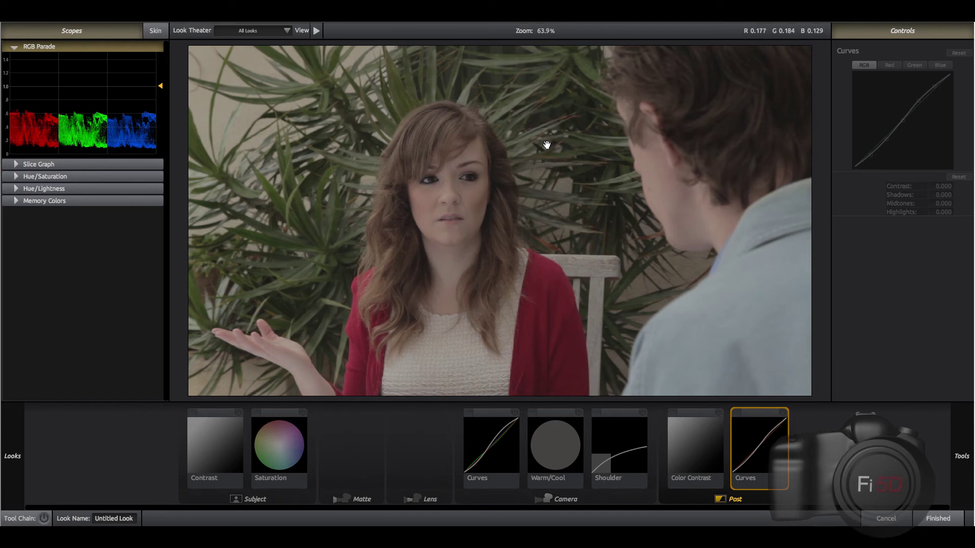
left_click(45, 517)
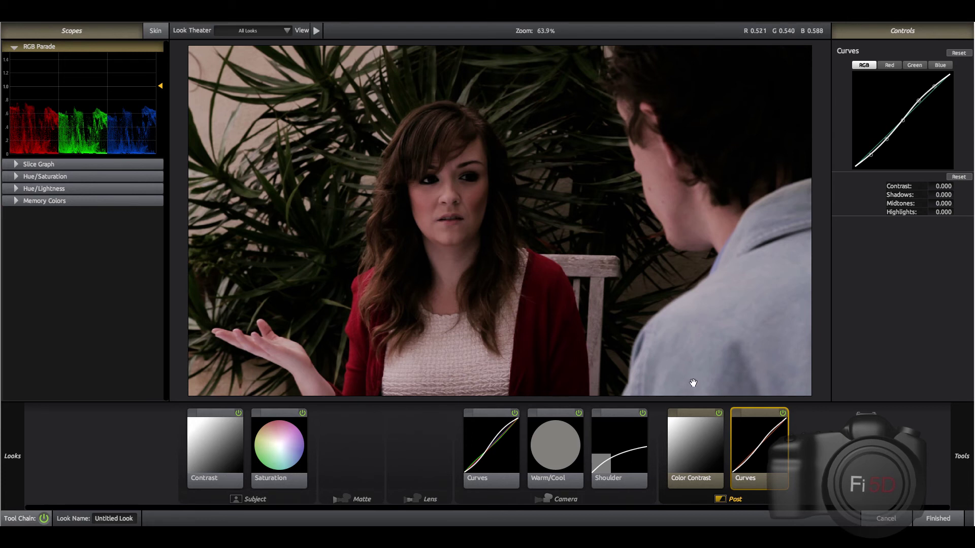
left_click(783, 412)
left_click(783, 412)
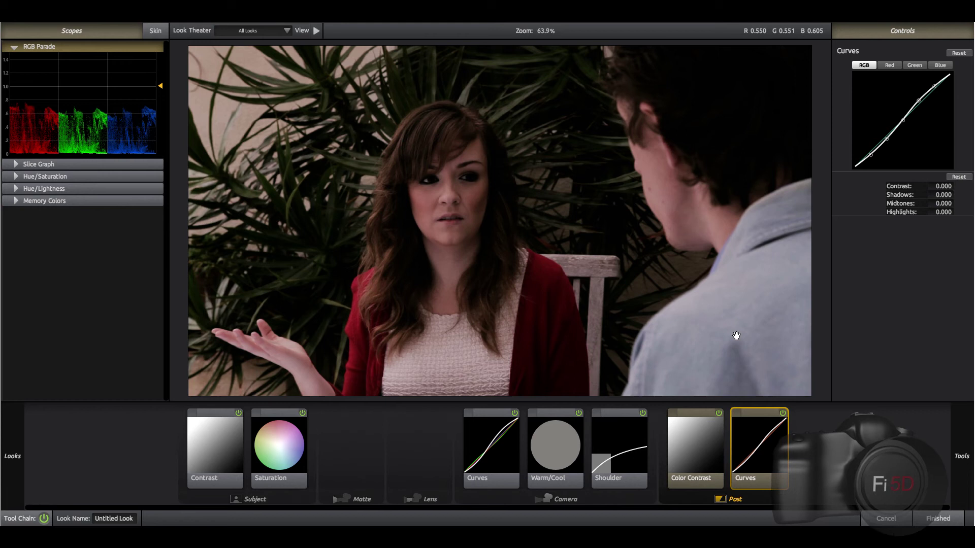
Add a Film Grain tool after Curves in the Post stage and compare the image with and without it.
mouse_move(957, 464)
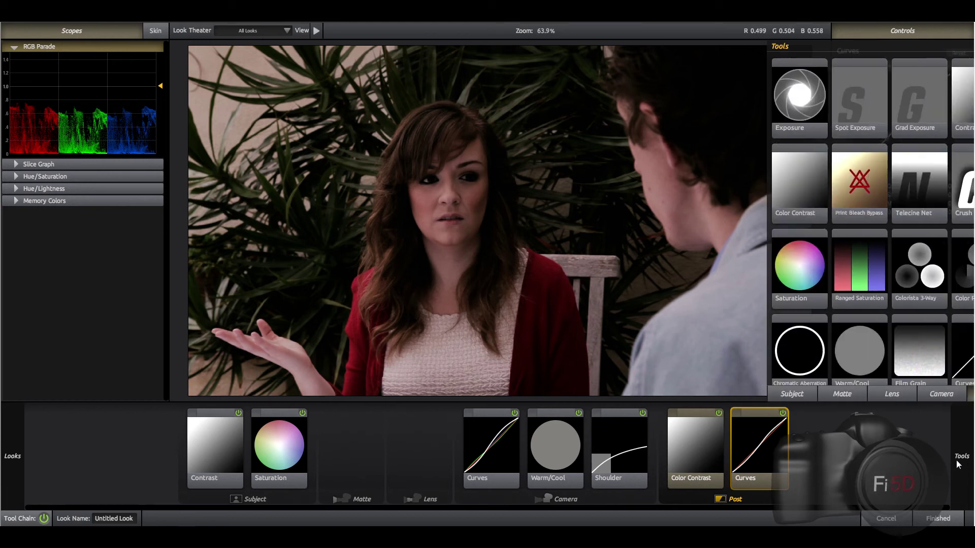
left_click_drag(887, 350, 809, 436)
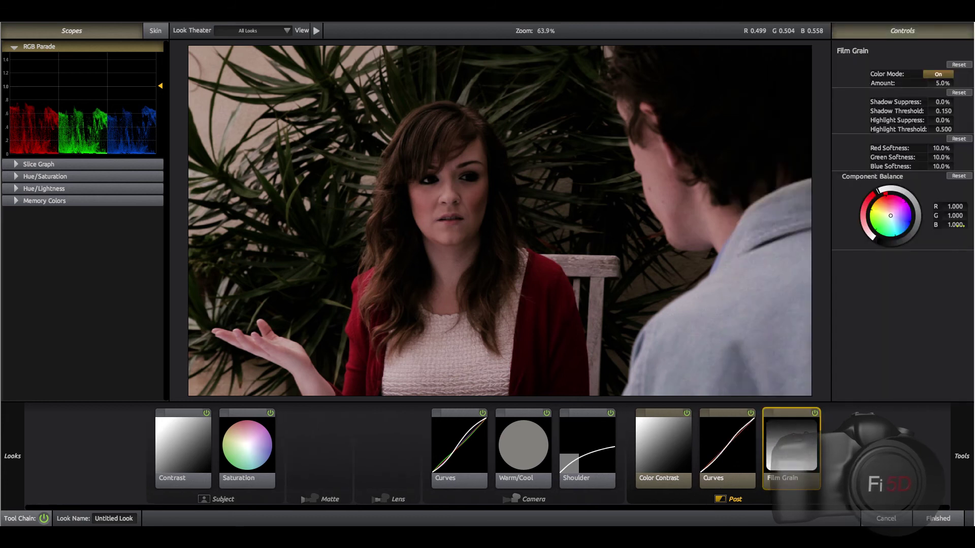
left_click(815, 413)
left_click(815, 413)
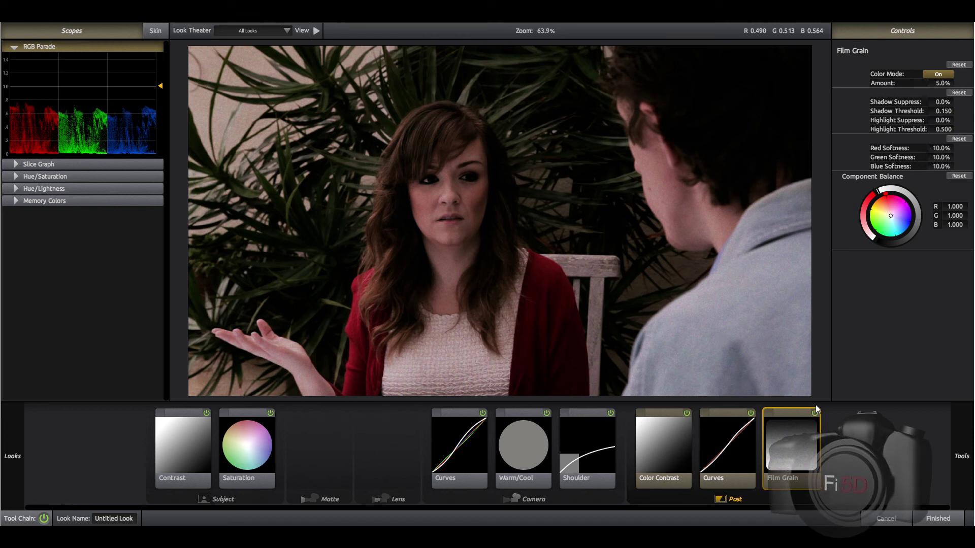
Set the Film Grain amount to 2% and repeatedly compare the image with and without the grain.
left_click(940, 83)
type("2")
key("Return")
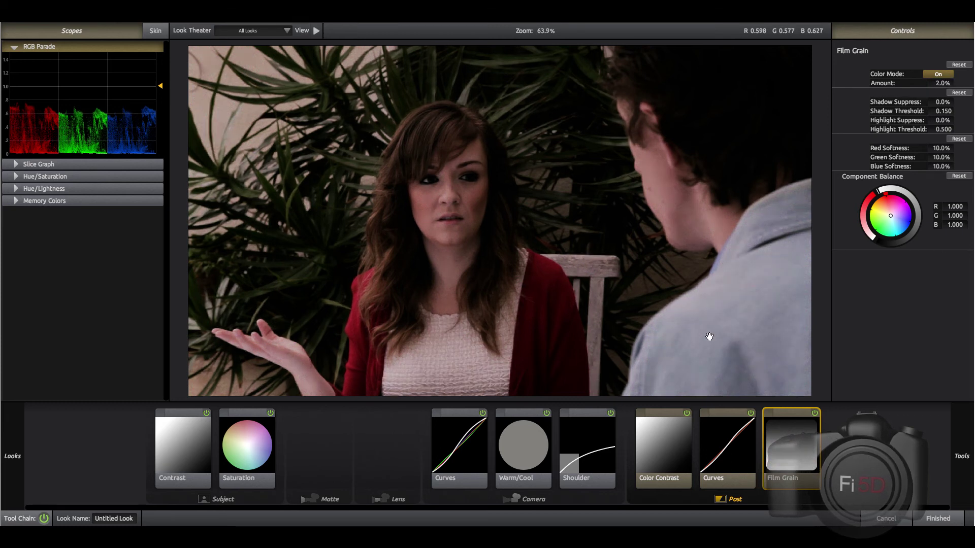
left_click(815, 412)
left_click(815, 412)
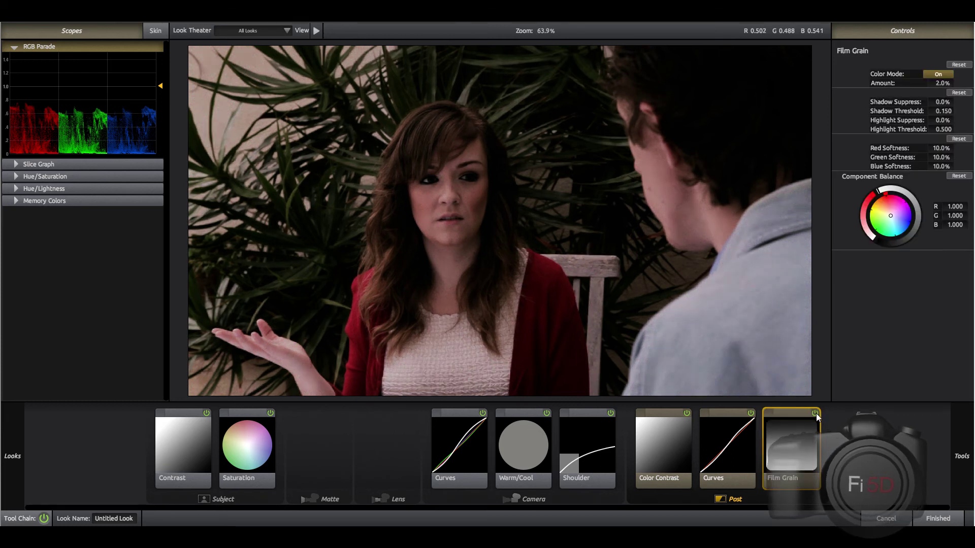
left_click(816, 413)
left_click(815, 413)
left_click(816, 413)
left_click(815, 413)
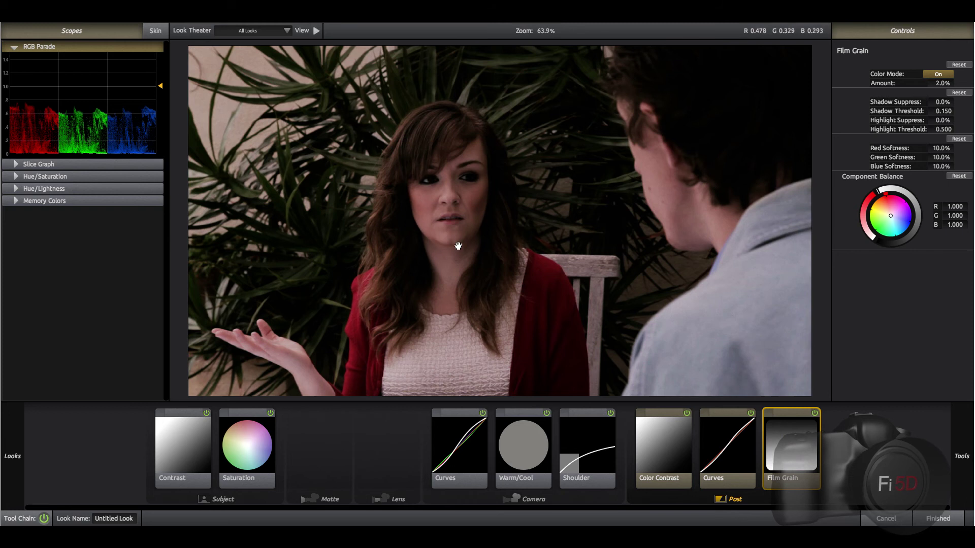
left_click(814, 413)
left_click(815, 413)
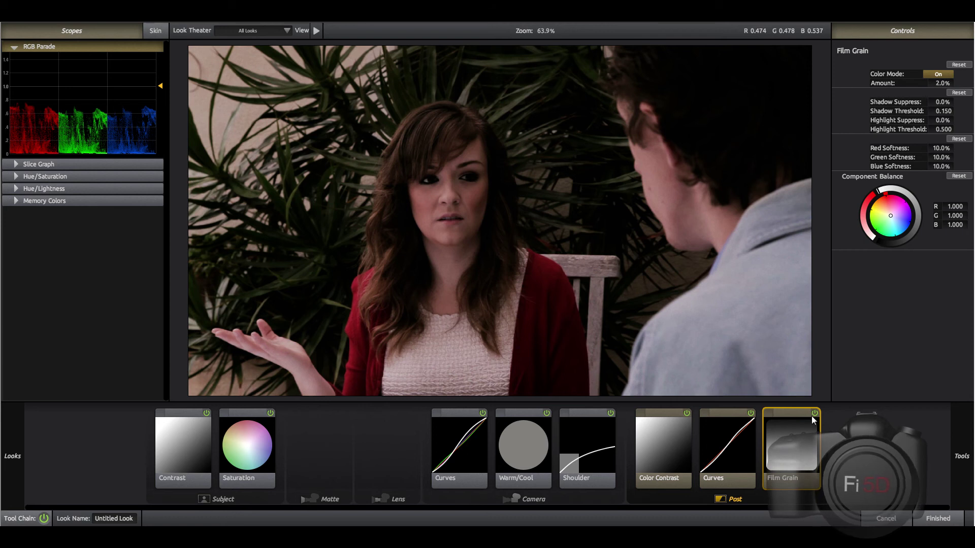
Try a Film Grain amount of 17% and compare the image with and without the grain.
left_click_drag(937, 81, 972, 81)
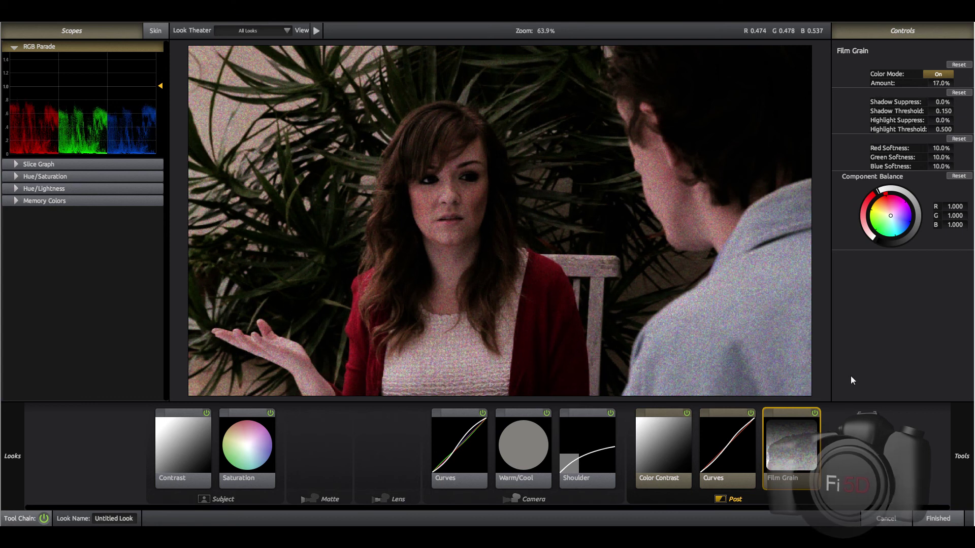
left_click(813, 413)
left_click(813, 412)
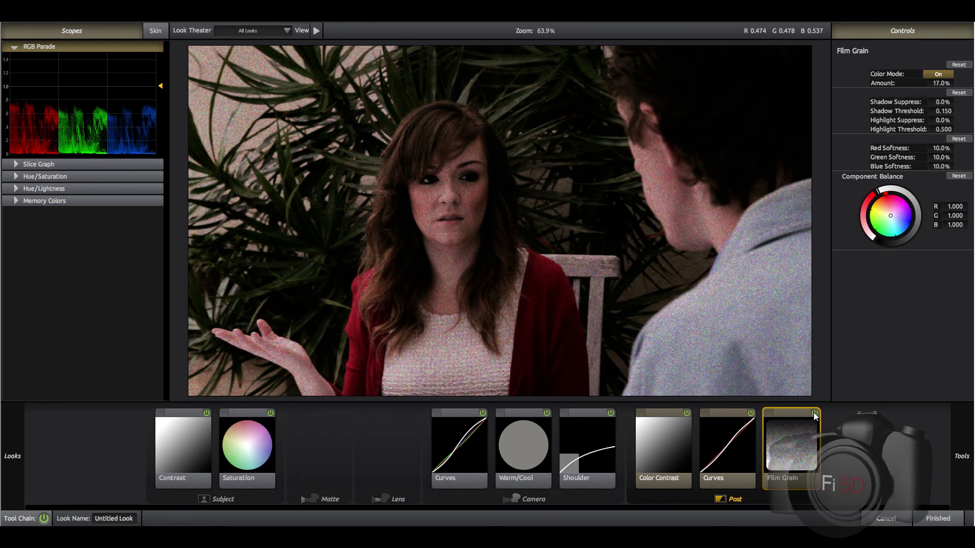
Bring the Film Grain amount back down to 2%.
left_click_drag(942, 83, 914, 83)
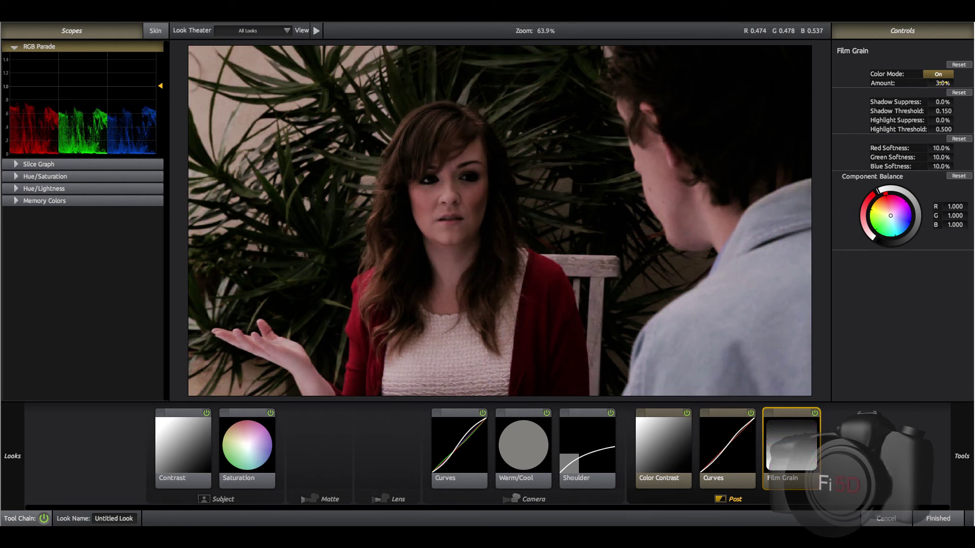
double_click(941, 83)
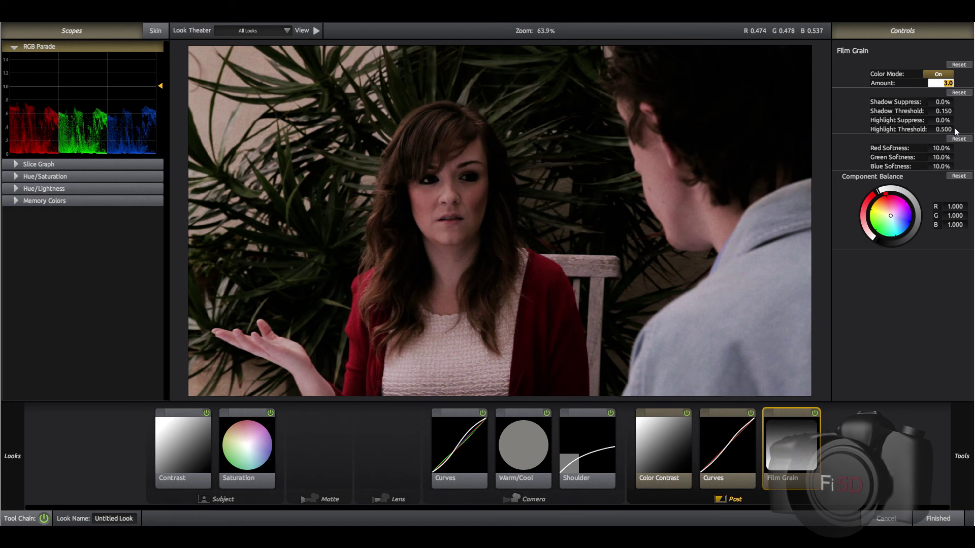
key("Return")
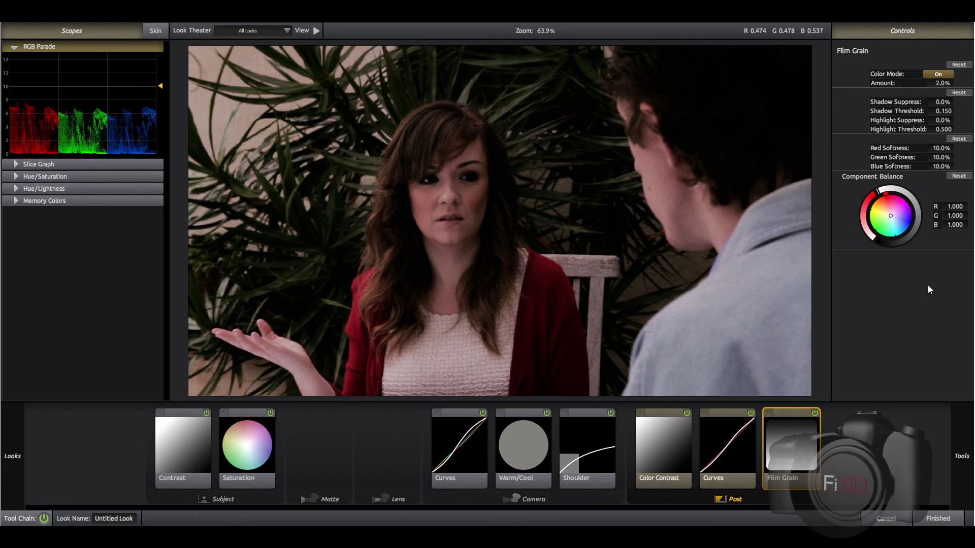